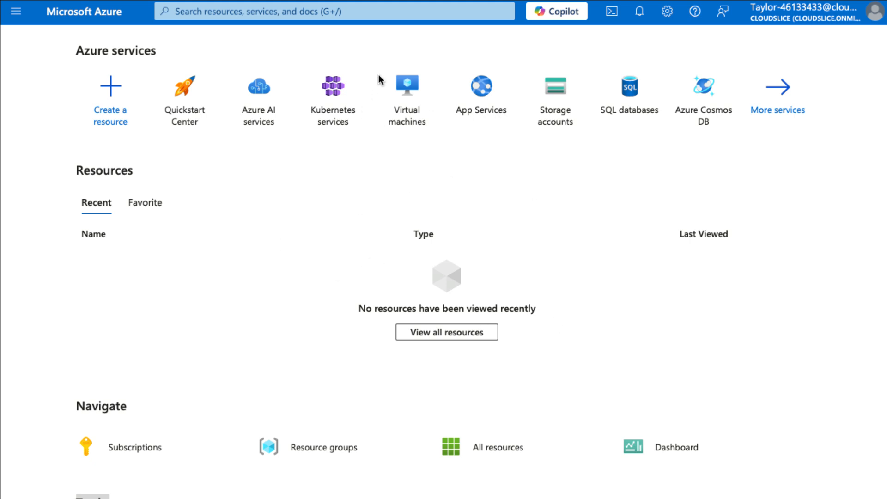
- Find the Availability sets service with the search term "avail" and start creating an availability set
{"action": "left_click", "coordinate": [258, 13]}
{"action": "type", "text": "ava"}
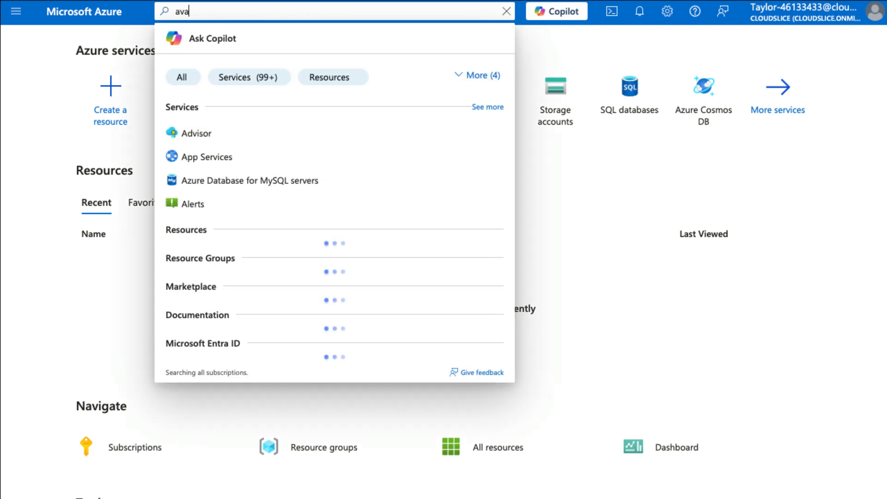
{"action": "type", "text": "il"}
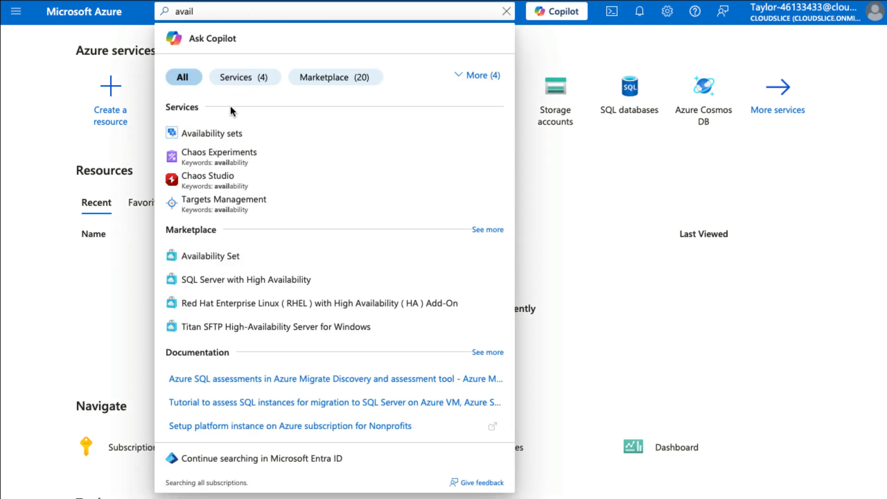
{"action": "left_click", "coordinate": [225, 134]}
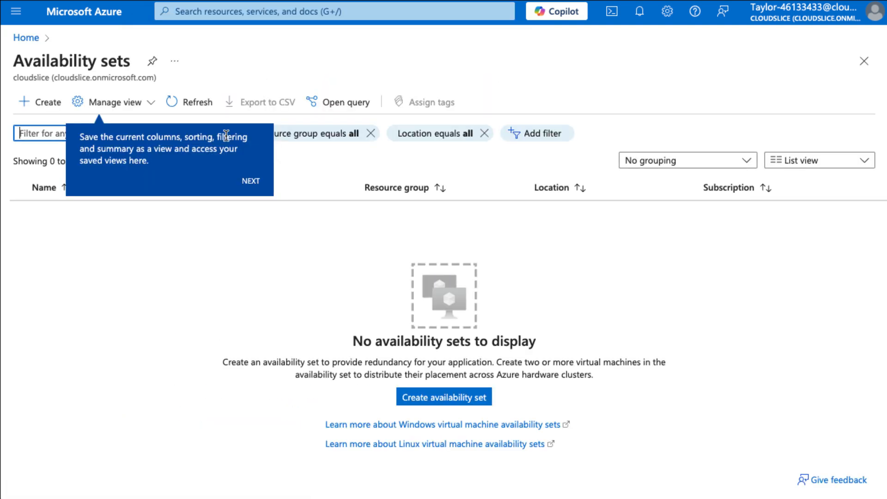
{"action": "left_click", "coordinate": [47, 106]}
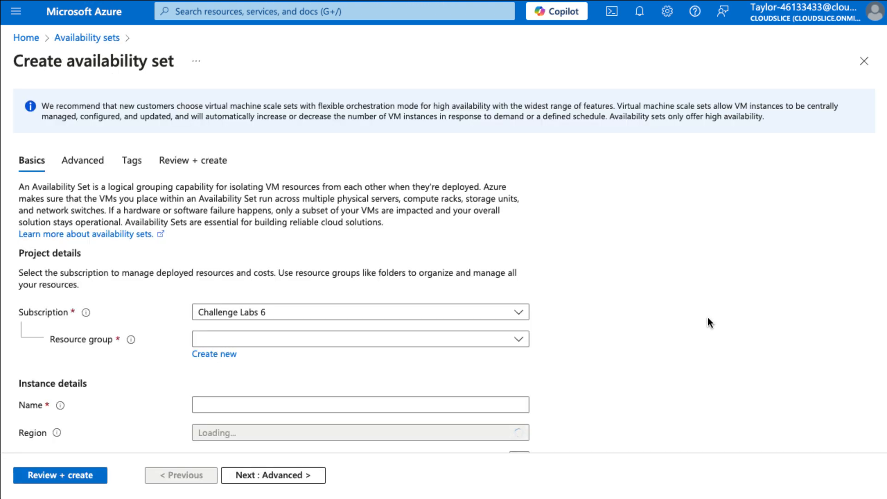
- Assign the availability set to the corp-datalod46133433 resource group and name it AVSet-46133433
{"action": "scroll", "coordinate": [275, 318], "scroll_direction": "down", "scroll_amount": 2}
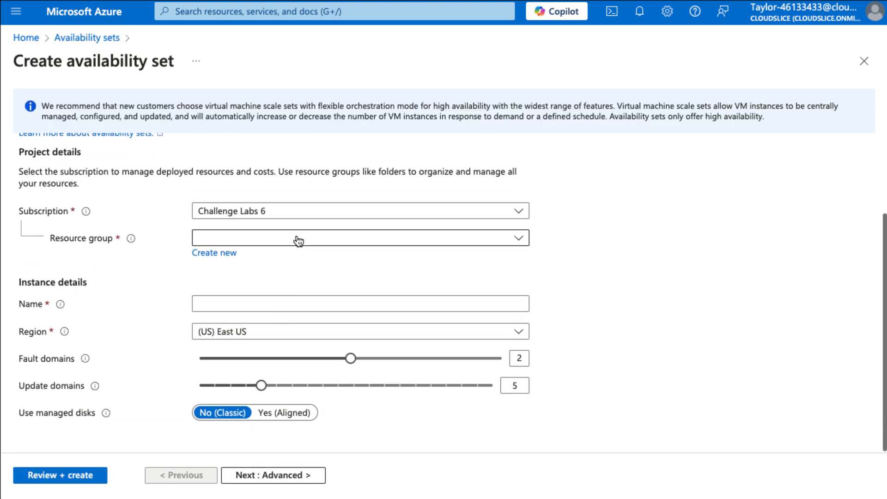
{"action": "left_click", "coordinate": [298, 240]}
{"action": "left_click", "coordinate": [271, 288]}
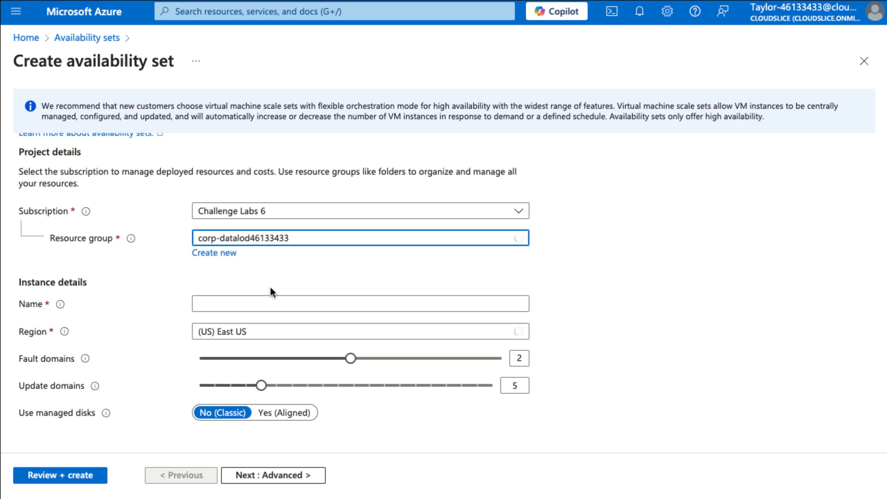
{"action": "left_click", "coordinate": [279, 304]}
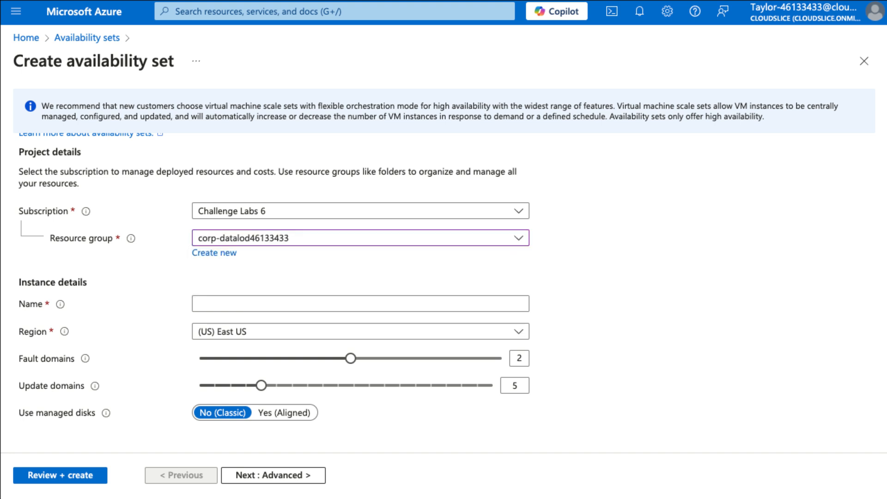
{"action": "left_click", "coordinate": [208, 305]}
{"action": "type", "text": "AVSet-46133433"}
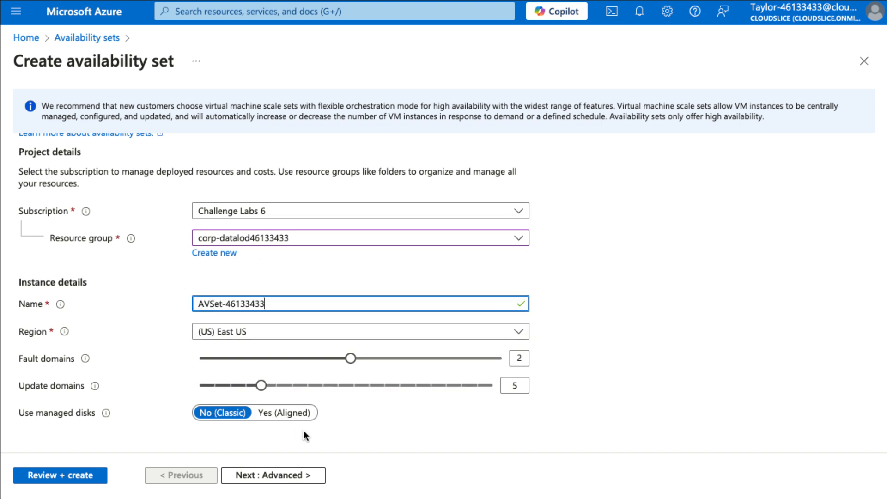
- Set the availability set's fault domains to 3 and its managed disks option to Yes (Aligned)
{"action": "left_click", "coordinate": [525, 359]}
{"action": "key", "text": "BackSpace"}
{"action": "type", "text": "3"}
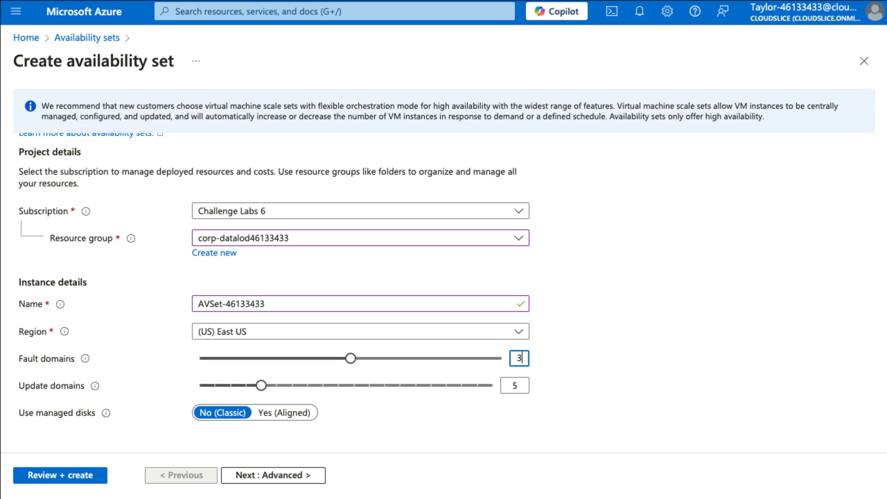
{"action": "key", "text": "Tab"}
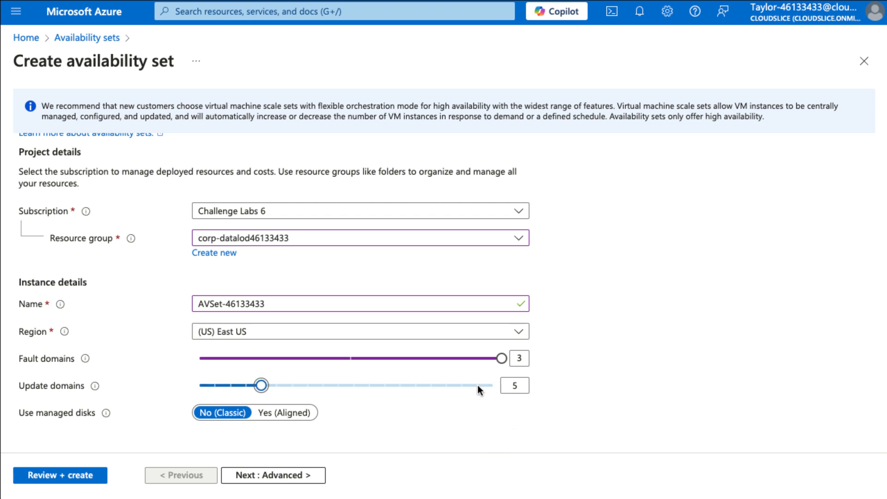
{"action": "left_click", "coordinate": [286, 414]}
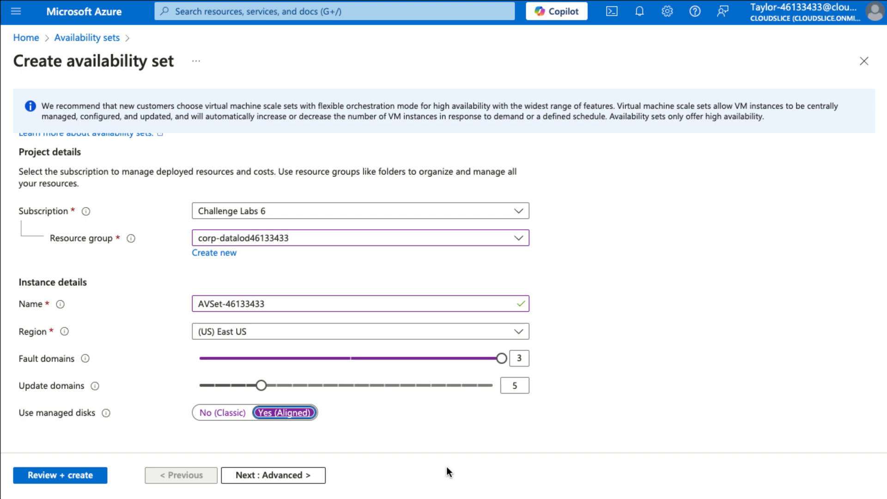
- Leave the proximity placement group unset, then validate and deploy the availability set
{"action": "left_click", "coordinate": [319, 474]}
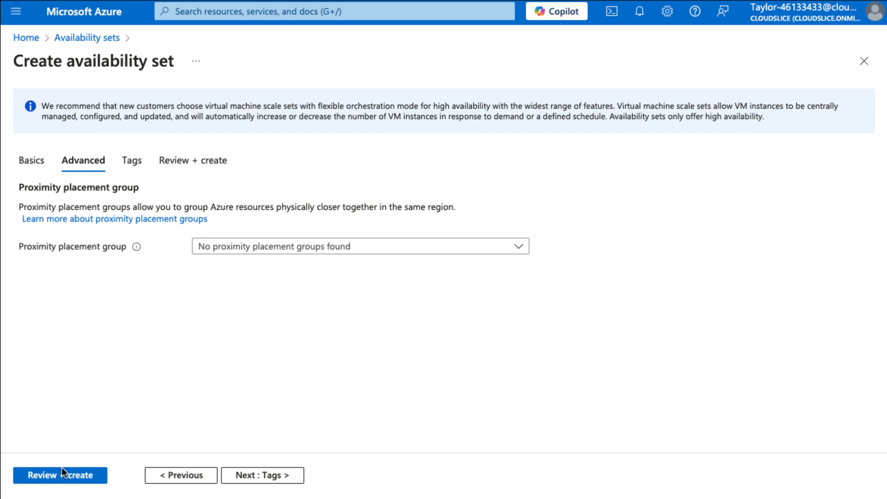
{"action": "left_click", "coordinate": [72, 477]}
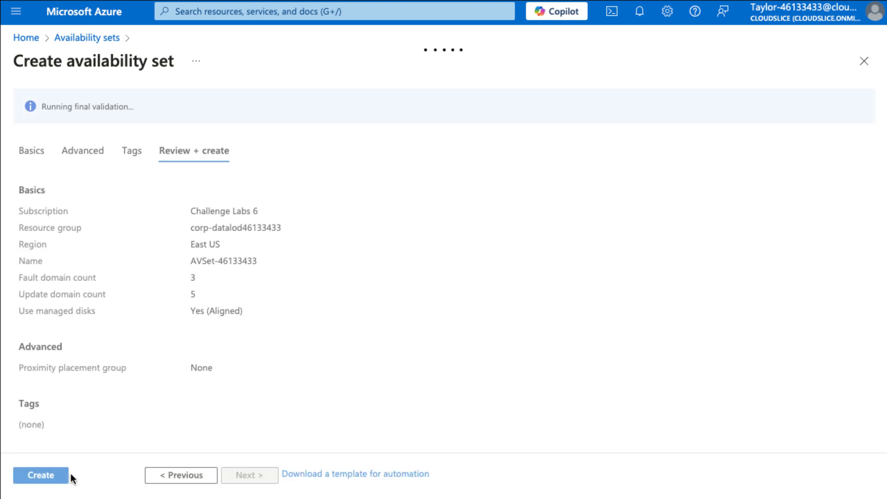
{"action": "left_click", "coordinate": [69, 474]}
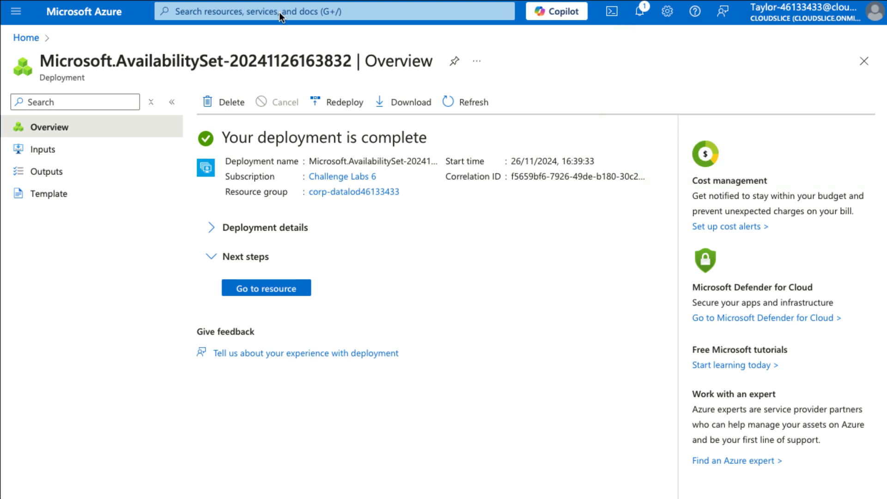
- Search the portal for "vnet" and open the Virtual networks service
{"action": "left_click", "coordinate": [301, 11]}
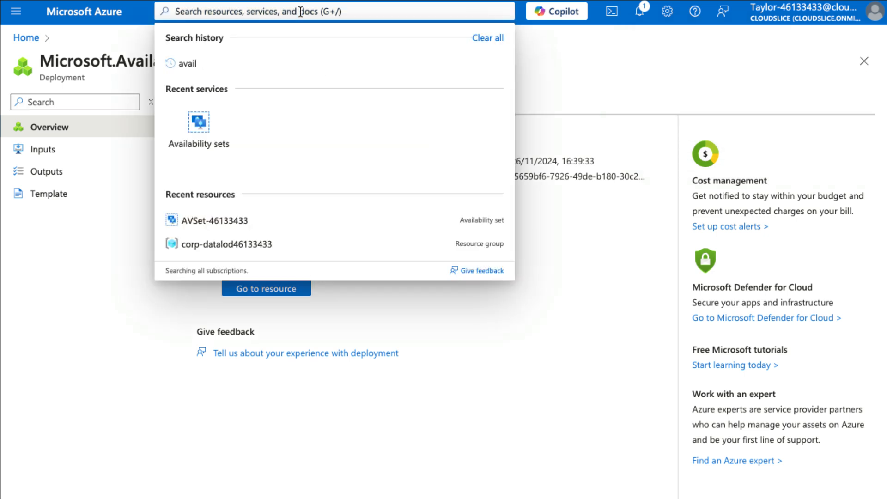
{"action": "type", "text": "v"}
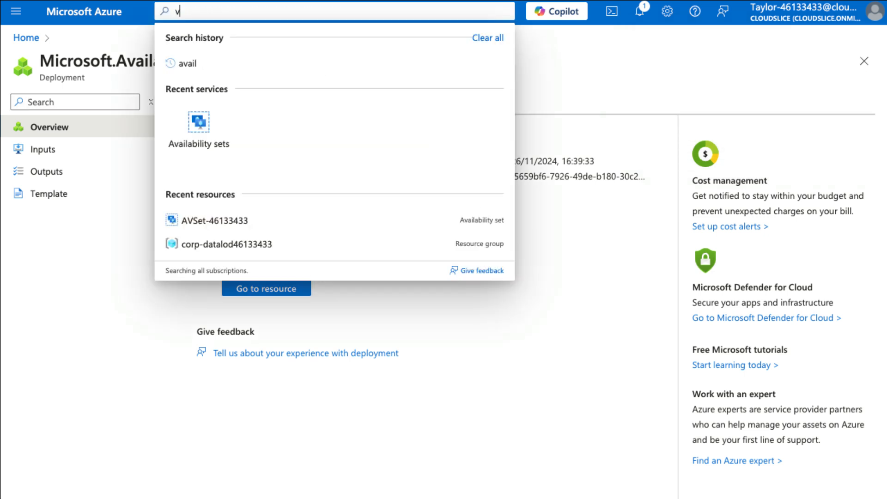
{"action": "type", "text": "lrtkk"}
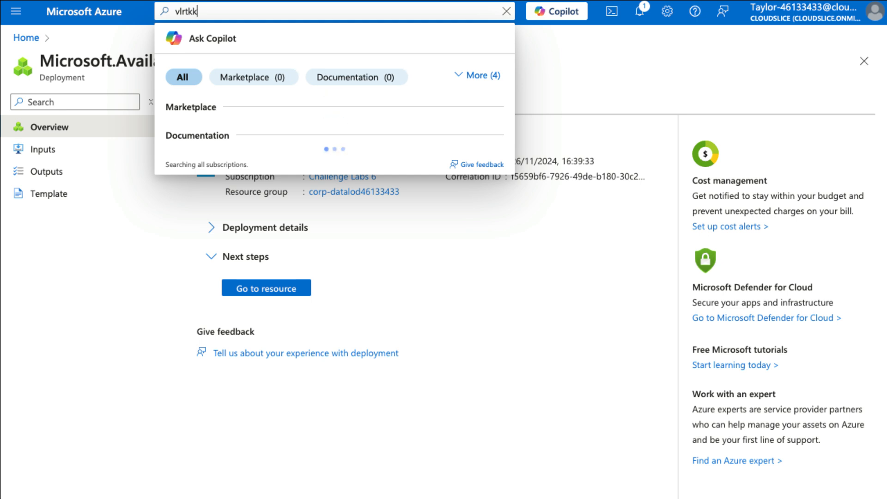
{"action": "key", "text": "BackSpace"}
{"action": "key", "text": "BackSpace"}
{"action": "key", "text": "BackSpace"}
{"action": "key", "text": "BackSpace"}
{"action": "key", "text": "BackSpace"}
{"action": "key", "text": "BackSpace"}
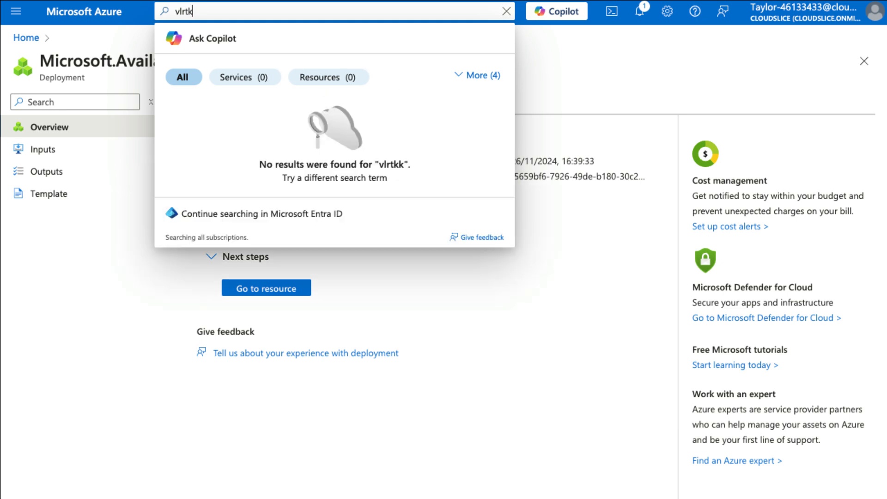
{"action": "type", "text": "vnet"}
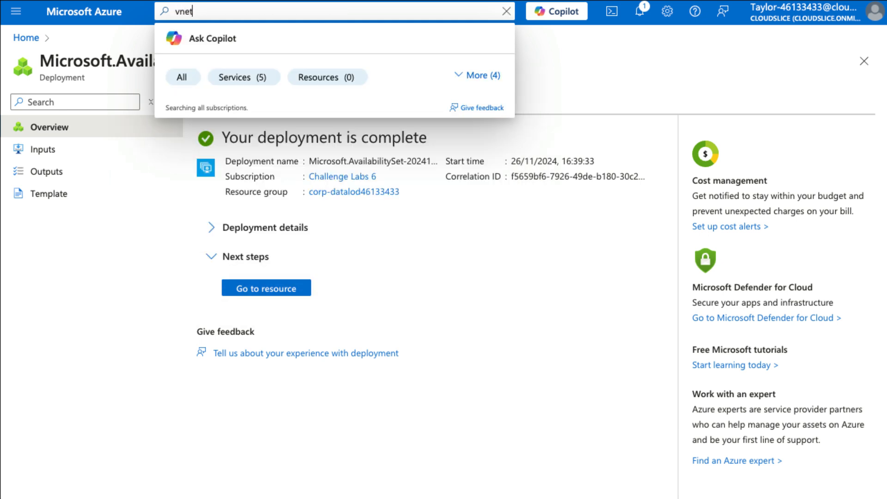
{"action": "left_click", "coordinate": [232, 139]}
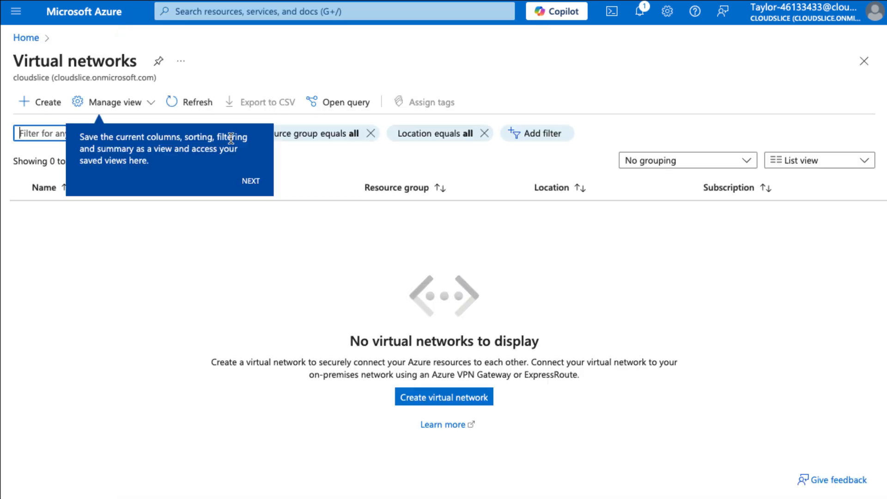
- Dismiss the introductory tips on the Virtual networks page and start creating a virtual network
{"action": "left_click", "coordinate": [137, 250]}
{"action": "left_click", "coordinate": [247, 190]}
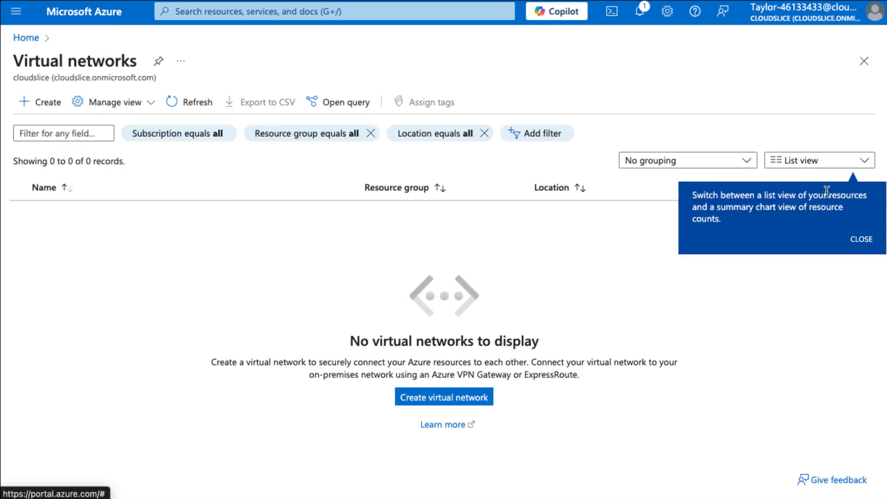
{"action": "left_click", "coordinate": [862, 243]}
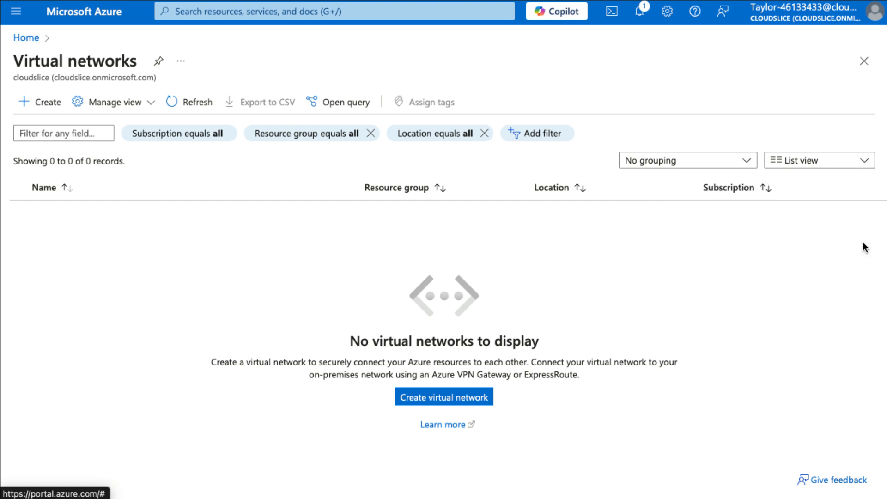
{"action": "left_click", "coordinate": [40, 105]}
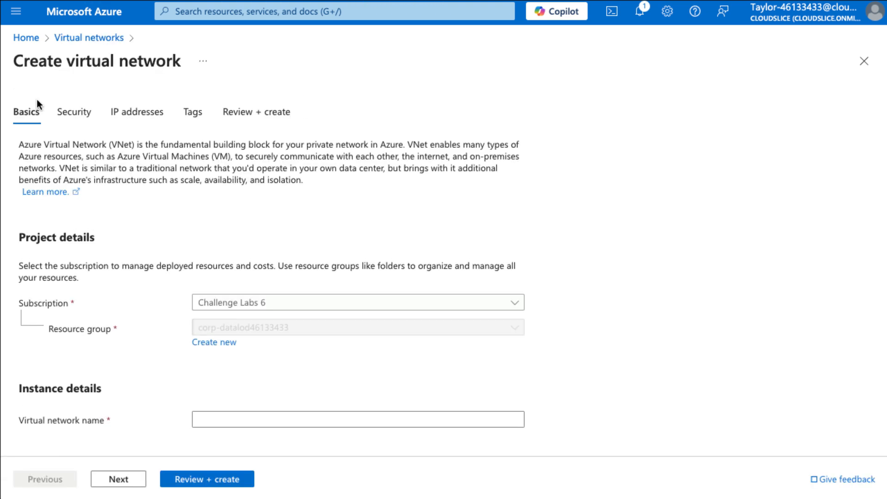
- Name the virtual network AVSet-Vnet, then validate and deploy it with the other settings at their defaults
{"action": "scroll", "coordinate": [323, 348], "scroll_direction": "down", "scroll_amount": 2}
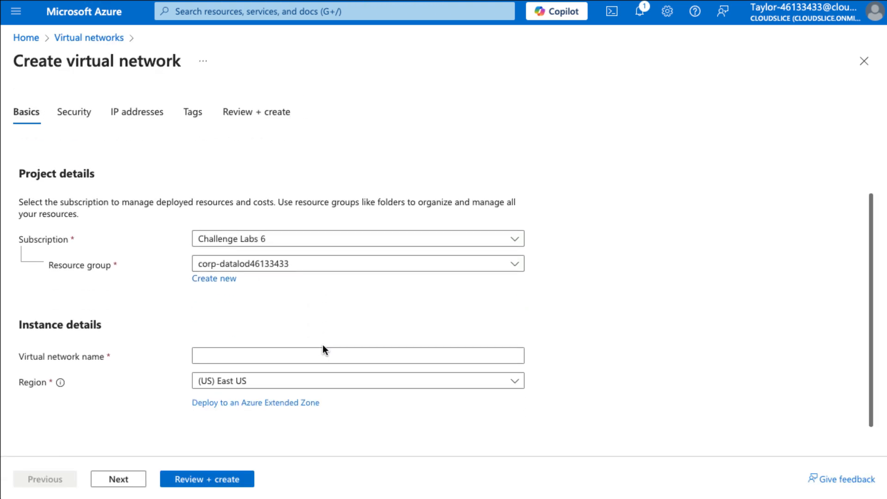
{"action": "left_click", "coordinate": [322, 350]}
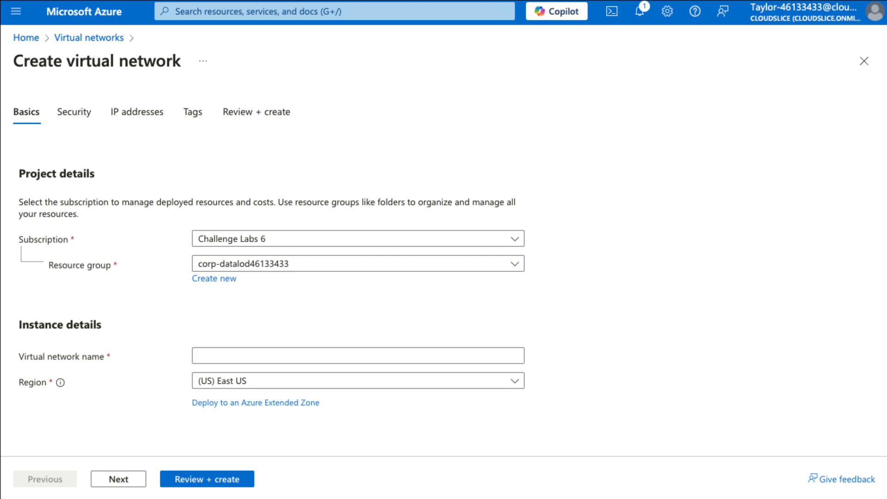
{"action": "left_click", "coordinate": [220, 355]}
{"action": "type", "text": "AVSet-Vnet"}
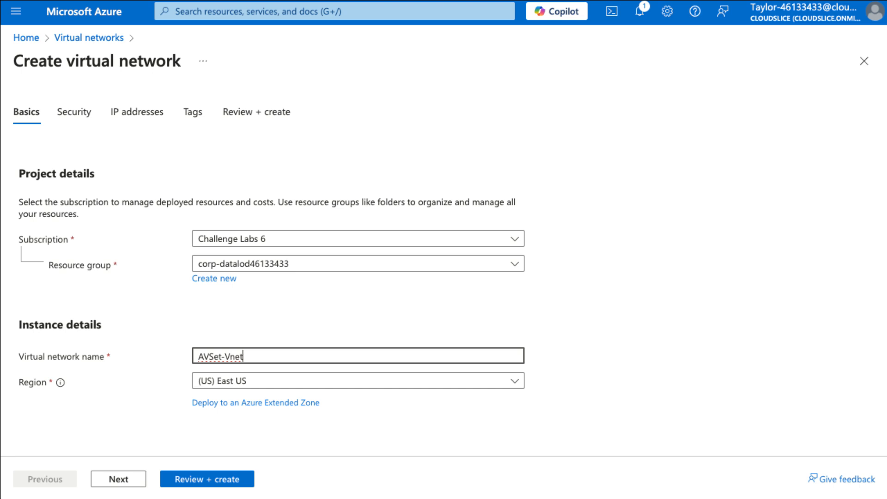
{"action": "left_click", "coordinate": [247, 480]}
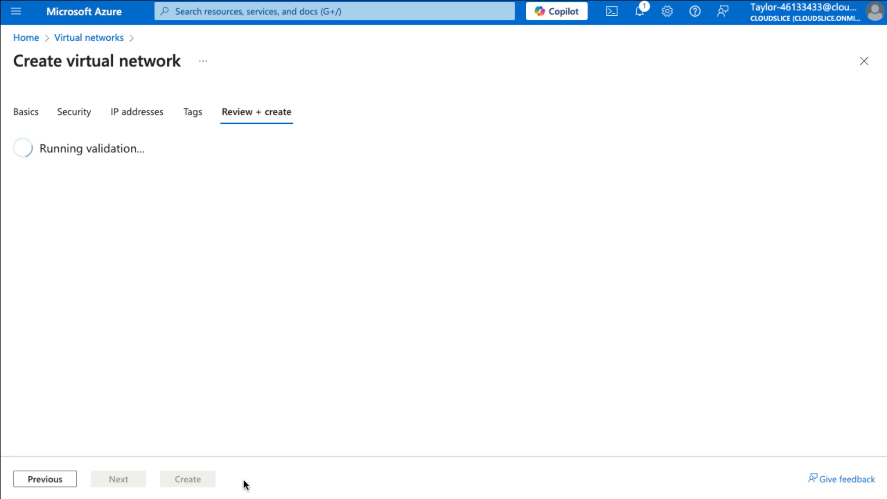
{"action": "left_click", "coordinate": [209, 480]}
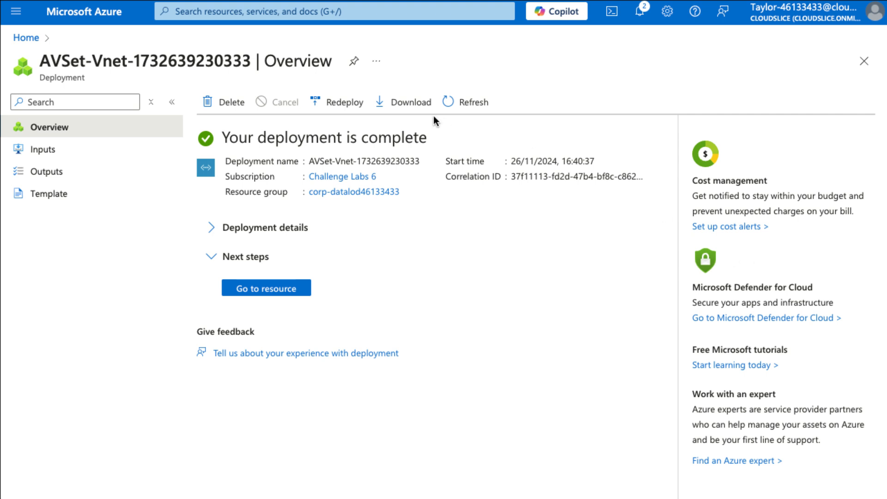
- Find the Virtual machines service with the search term "vm" and start creating an Azure virtual machine
{"action": "left_click", "coordinate": [291, 14]}
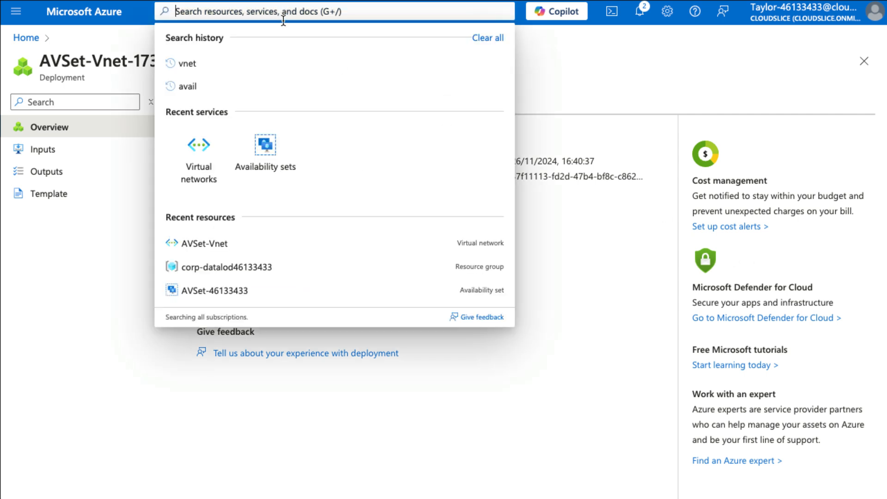
{"action": "type", "text": "vm"}
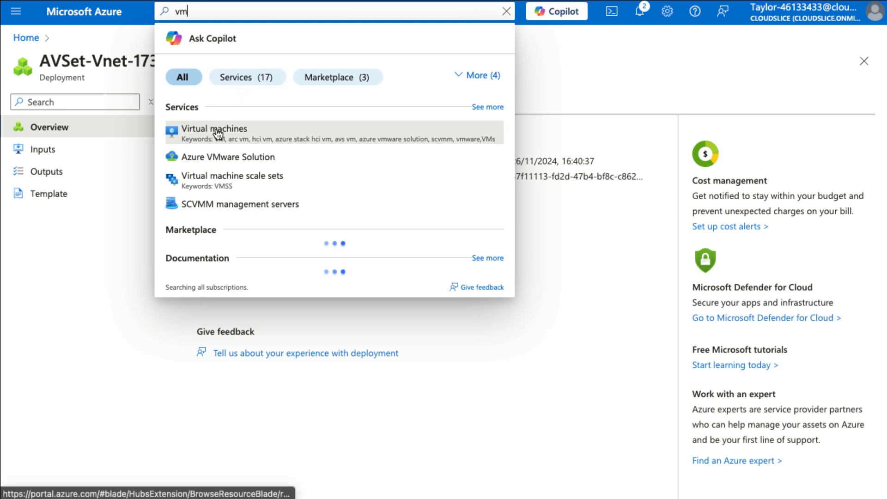
{"action": "left_click", "coordinate": [216, 128]}
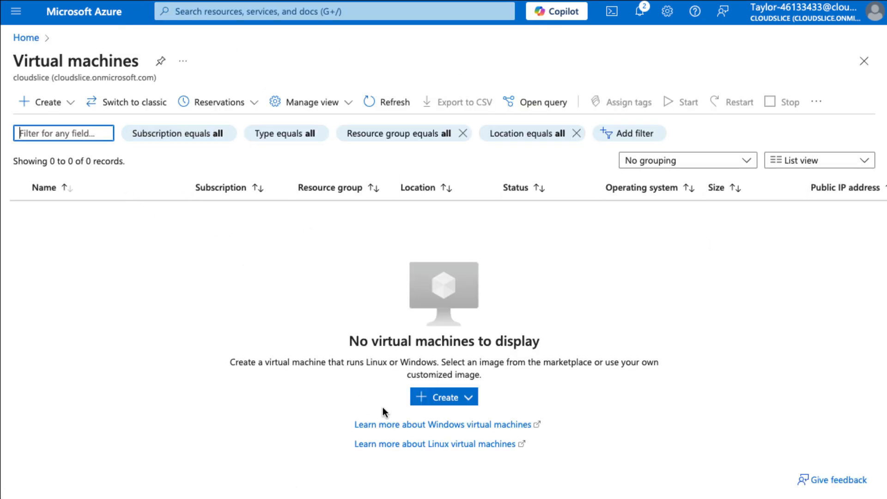
{"action": "left_click", "coordinate": [435, 404]}
{"action": "left_click", "coordinate": [480, 270]}
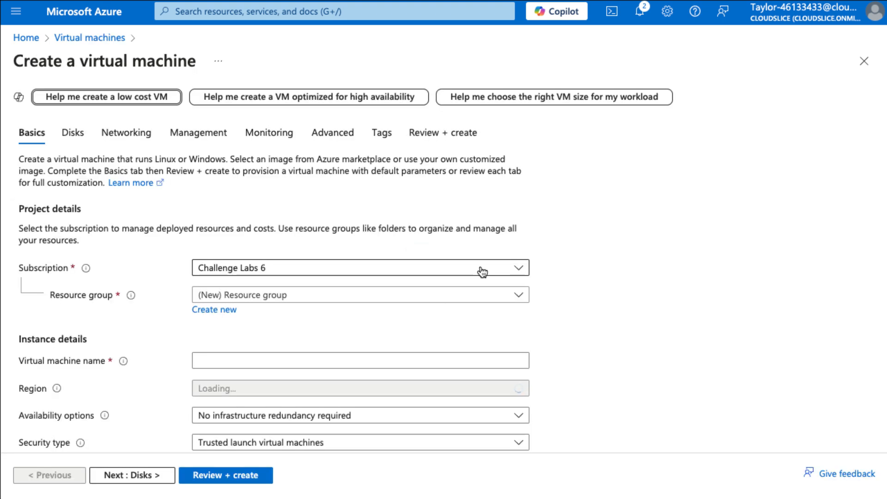
- Assign the virtual machine to the corp-datalod46133433 resource group and name it VMFE1-46133433
{"action": "left_click", "coordinate": [278, 298]}
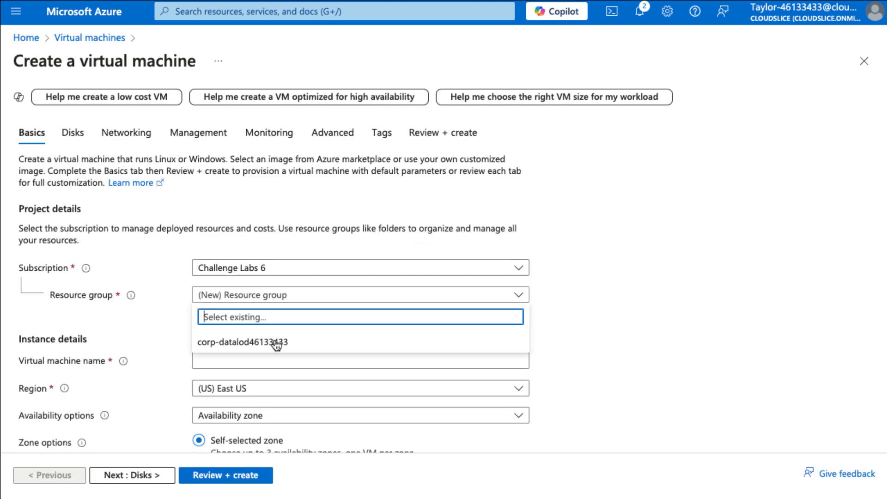
{"action": "left_click", "coordinate": [276, 343]}
{"action": "scroll", "coordinate": [639, 329], "scroll_direction": "down", "scroll_amount": 1}
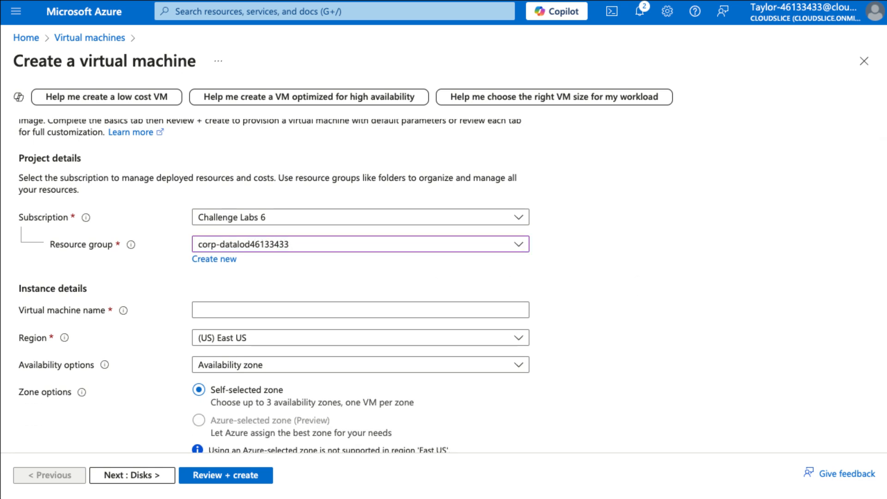
{"action": "left_click", "coordinate": [266, 309]}
{"action": "type", "text": "VMFE1-46133433"}
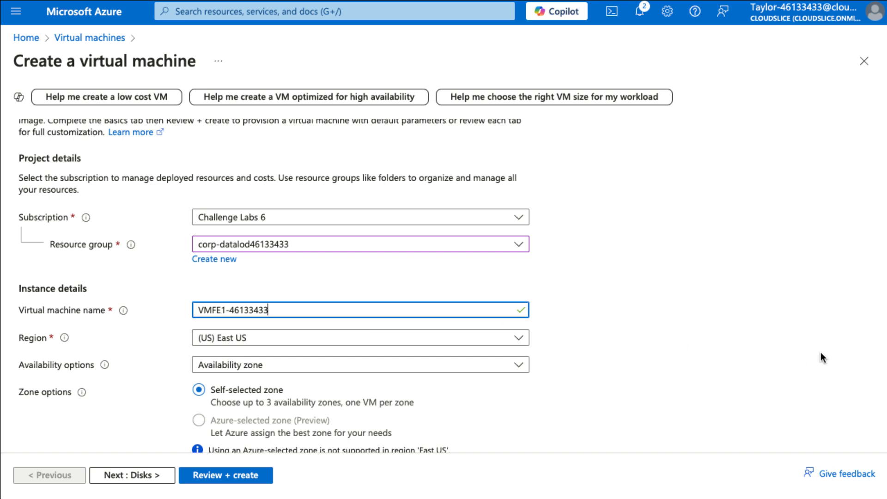
- Set the virtual machine's availability option to Availability set and choose the AVSet-46133433 set
{"action": "scroll", "coordinate": [569, 327], "scroll_direction": "down", "scroll_amount": 1}
{"action": "scroll", "coordinate": [569, 327], "scroll_direction": "down", "scroll_amount": 1}
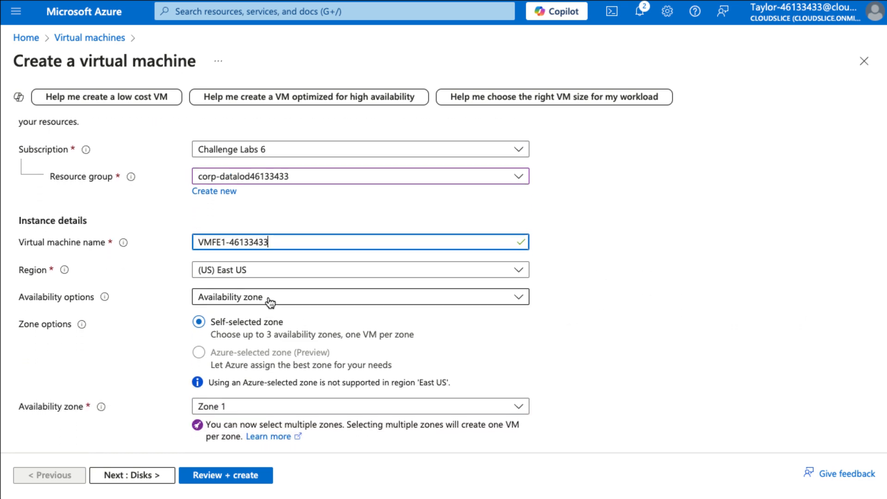
{"action": "mouse_move", "coordinate": [106, 301]}
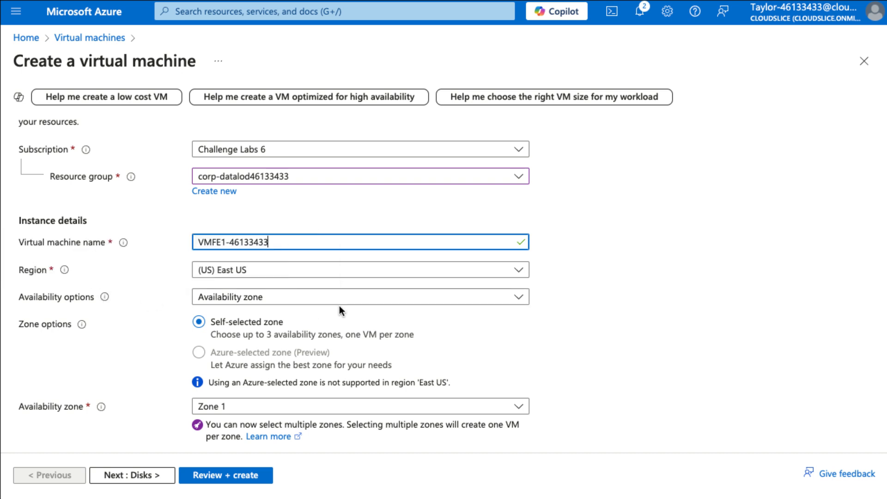
{"action": "left_click", "coordinate": [352, 299]}
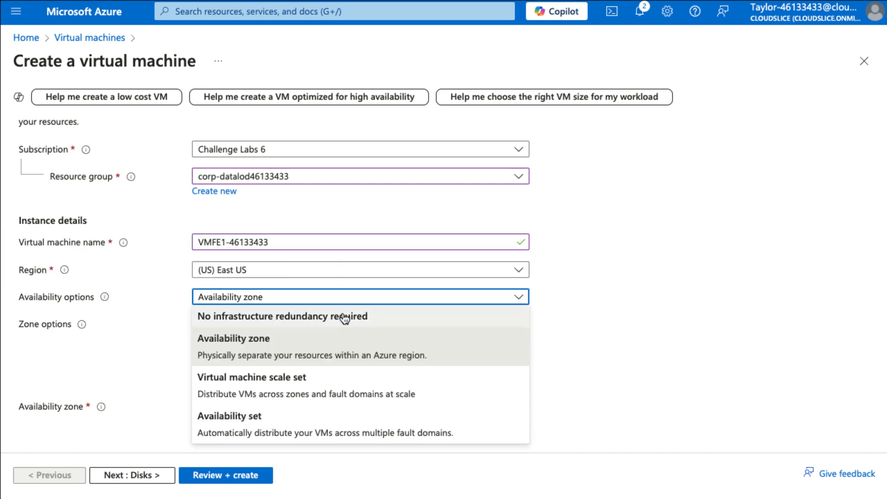
{"action": "left_click", "coordinate": [320, 432]}
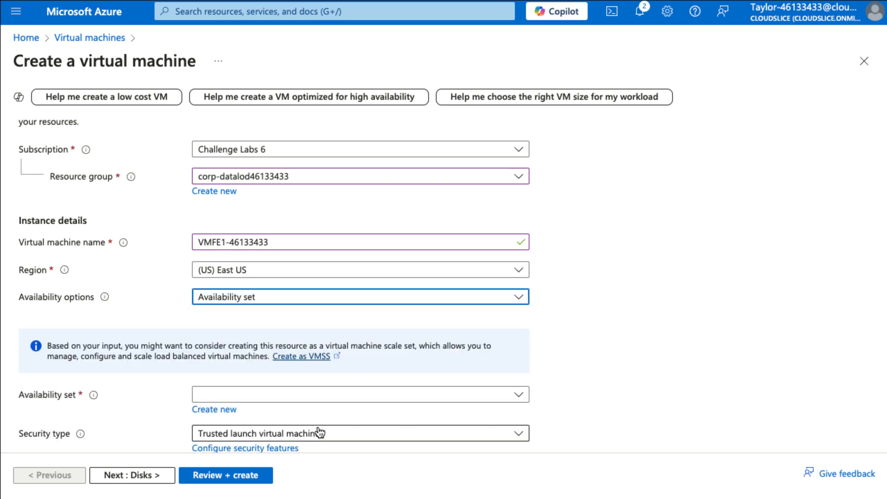
{"action": "scroll", "coordinate": [611, 371], "scroll_direction": "down", "scroll_amount": 1}
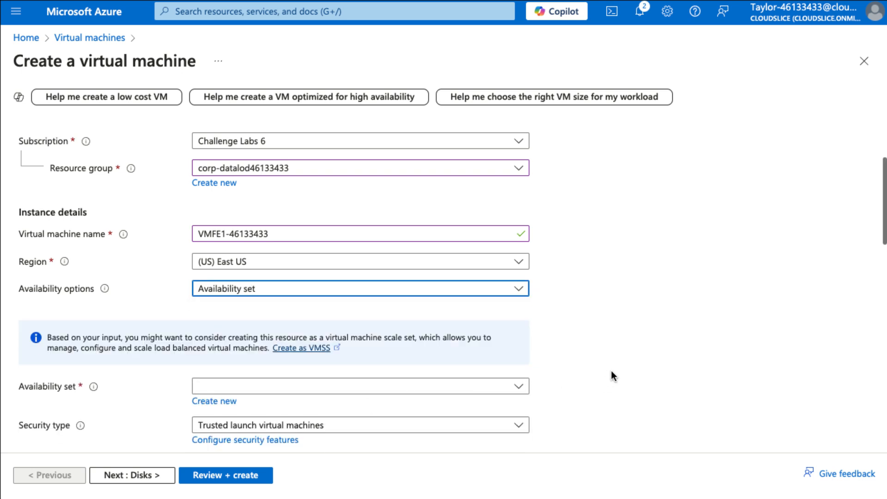
{"action": "left_click", "coordinate": [370, 349]}
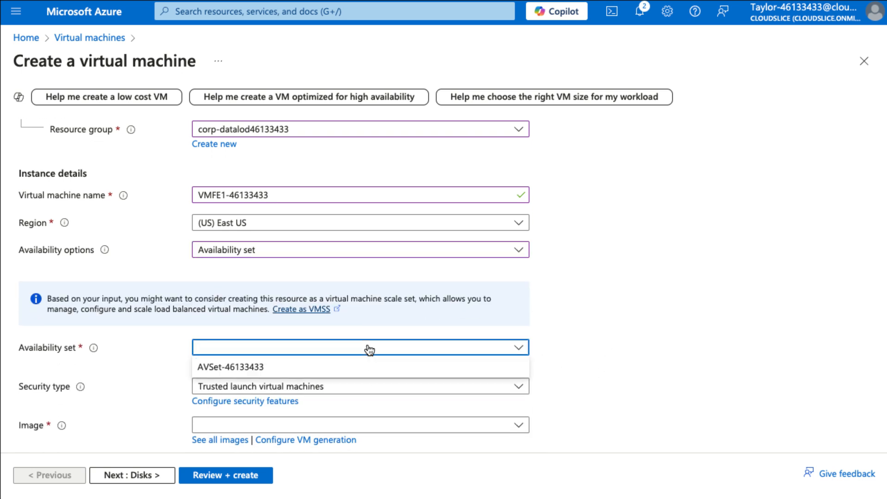
{"action": "left_click", "coordinate": [239, 369]}
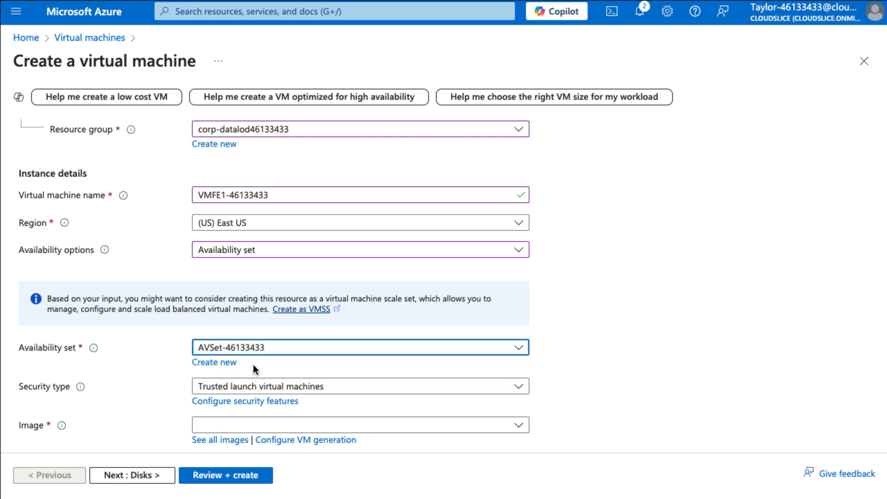
- Set the security type to Standard and choose the Windows Server 2019 Datacenter - x64 Gen2 image
{"action": "left_click", "coordinate": [291, 387]}
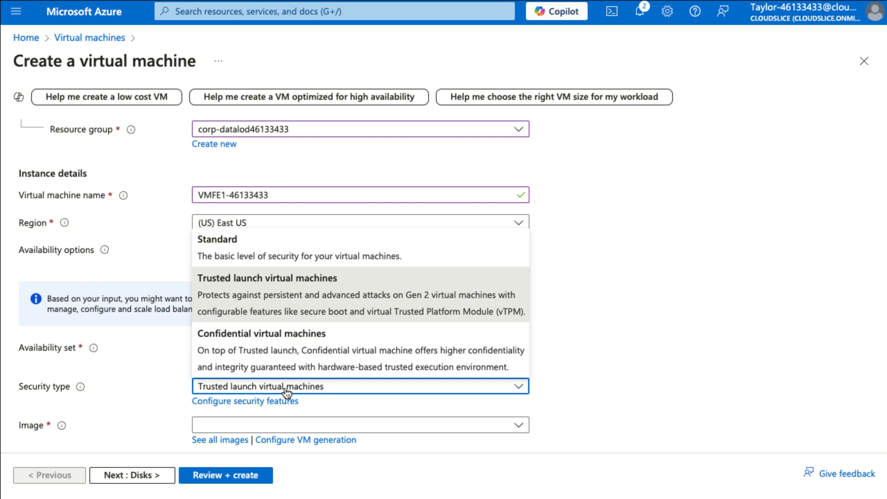
{"action": "left_click", "coordinate": [313, 257]}
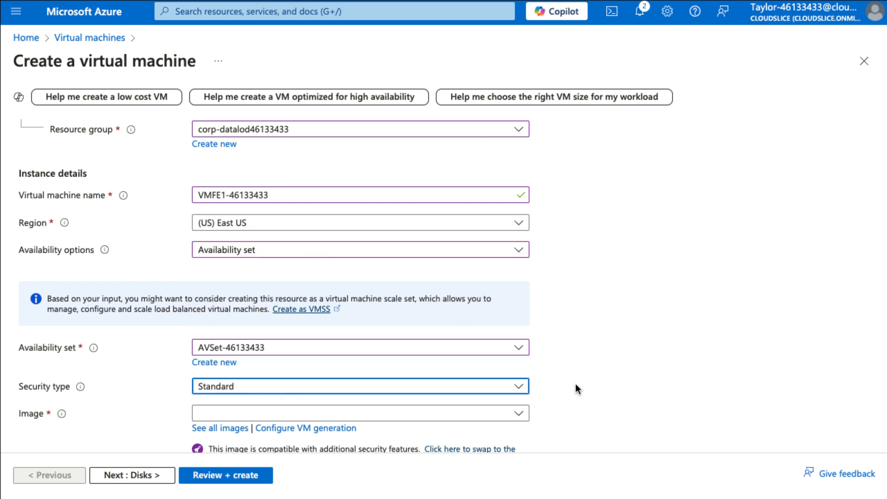
{"action": "scroll", "coordinate": [605, 378], "scroll_direction": "down", "scroll_amount": 2}
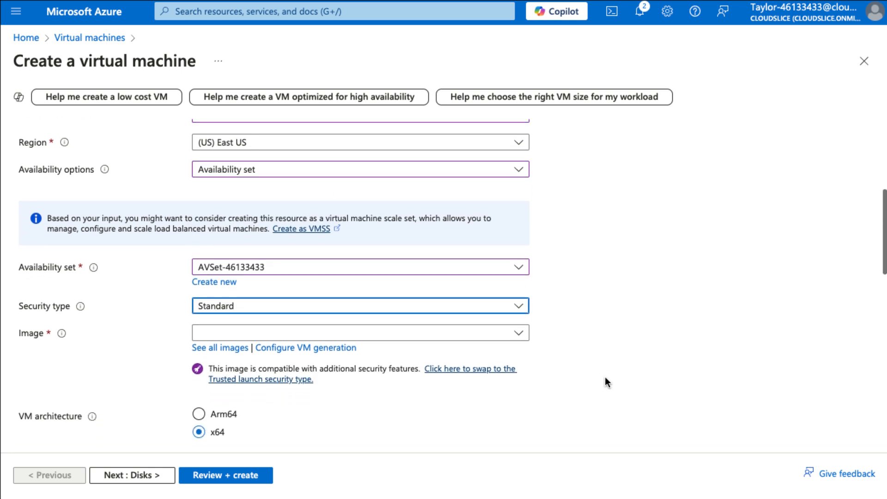
{"action": "left_click", "coordinate": [354, 335]}
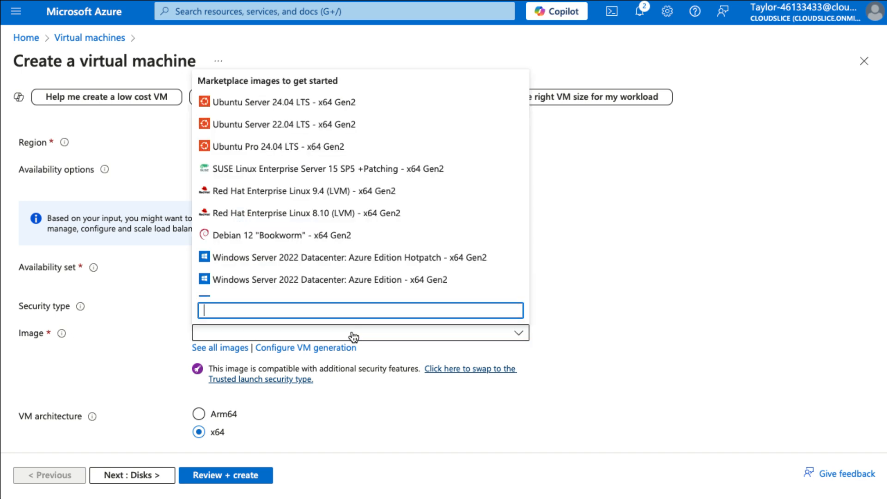
{"action": "scroll", "coordinate": [353, 271], "scroll_direction": "down", "scroll_amount": 3}
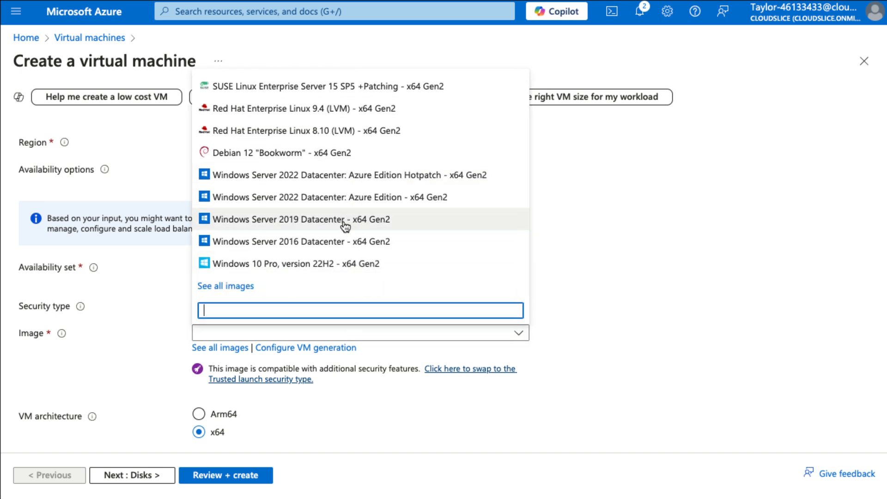
{"action": "left_click", "coordinate": [343, 225]}
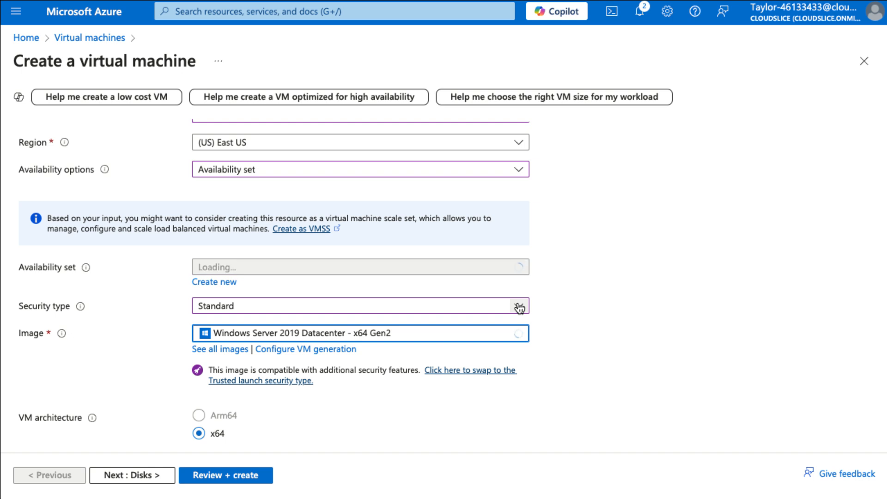
- Choose B2s from the full list of VM sizes as the virtual machine's size
{"action": "scroll", "coordinate": [558, 320], "scroll_direction": "down", "scroll_amount": 3}
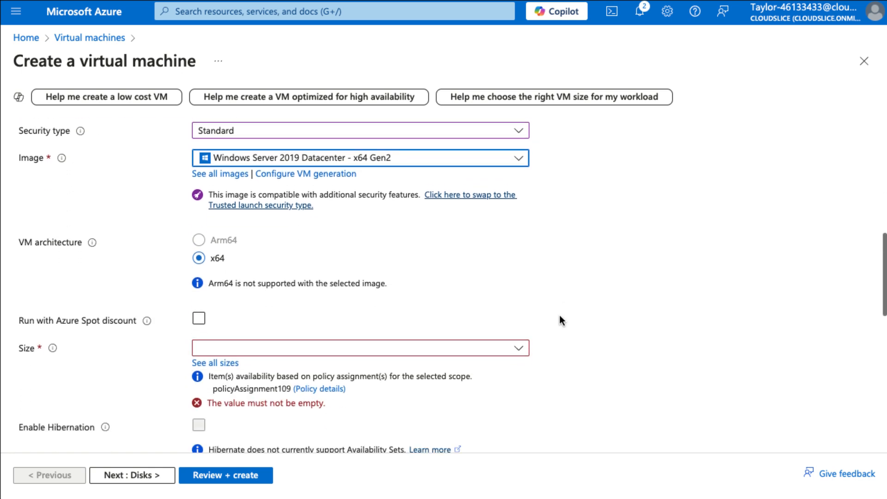
{"action": "left_click", "coordinate": [291, 328]}
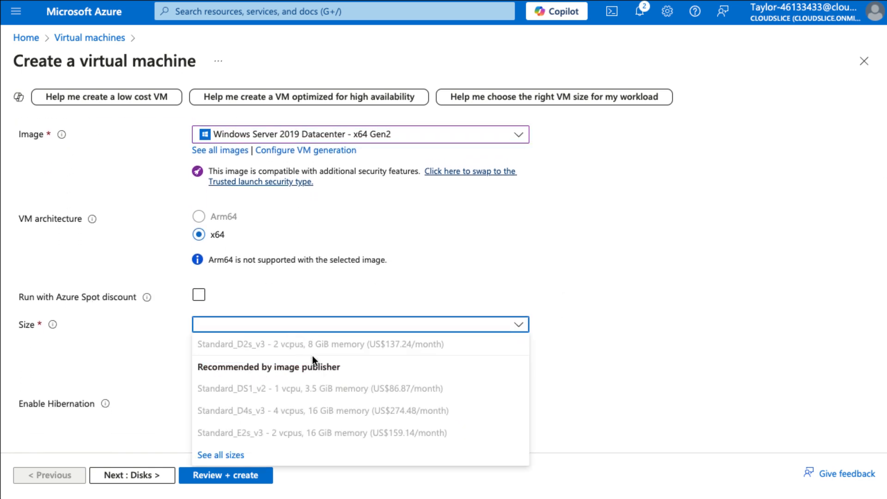
{"action": "left_click", "coordinate": [227, 455]}
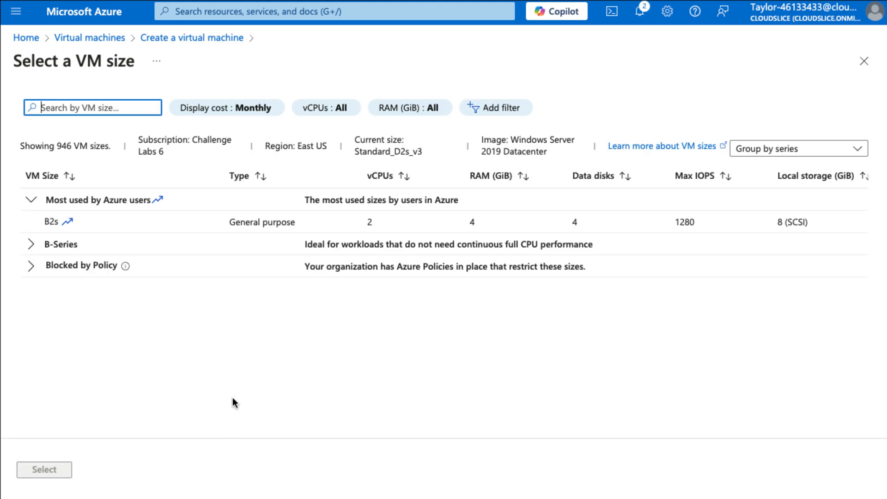
{"action": "left_click", "coordinate": [74, 223]}
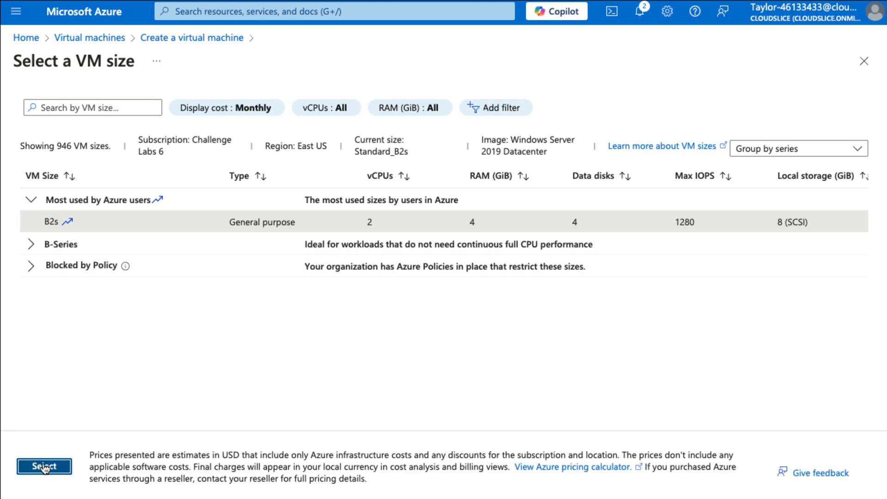
{"action": "left_click", "coordinate": [43, 467]}
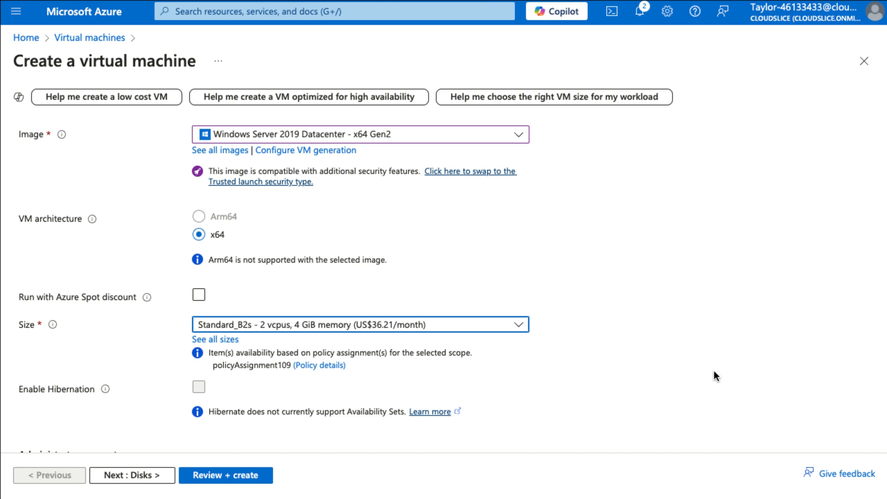
- Set the administrator username to AzureAdmin, then enter and confirm the administrator account password
{"action": "scroll", "coordinate": [713, 376], "scroll_direction": "down", "scroll_amount": 5}
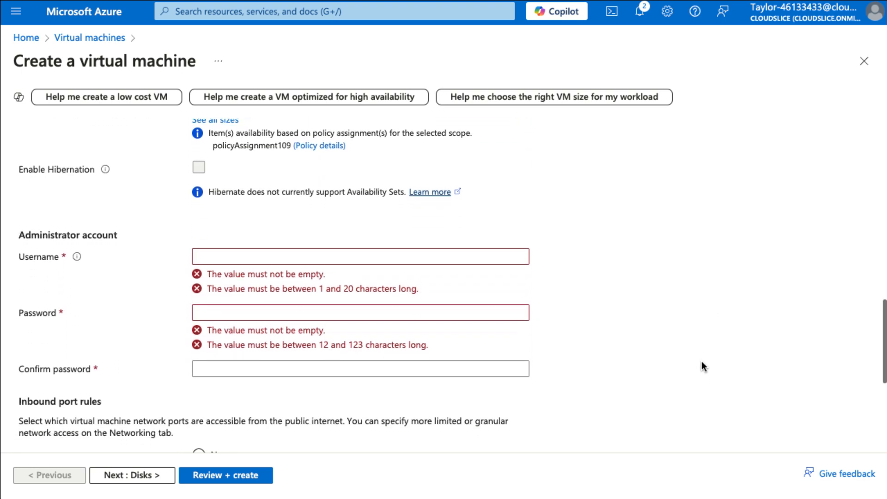
{"action": "left_click", "coordinate": [243, 253]}
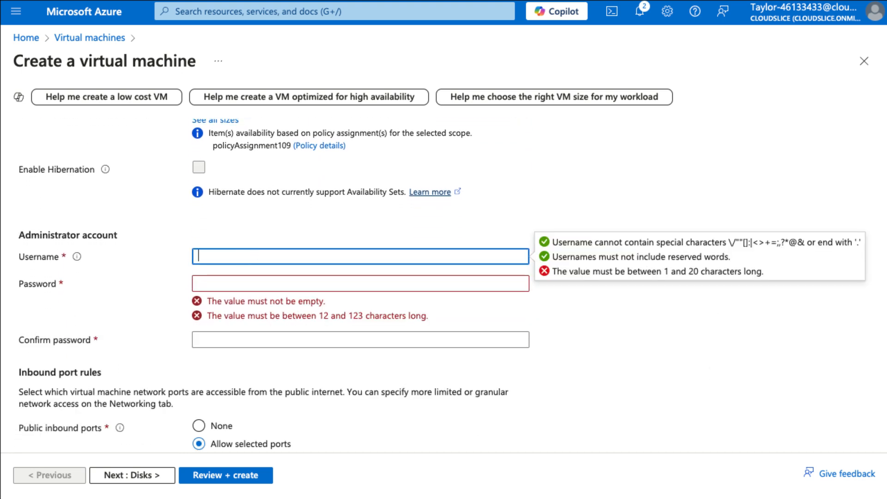
{"action": "left_click", "coordinate": [220, 253]}
{"action": "type", "text": "AzureAdmin"}
{"action": "left_click", "coordinate": [264, 277]}
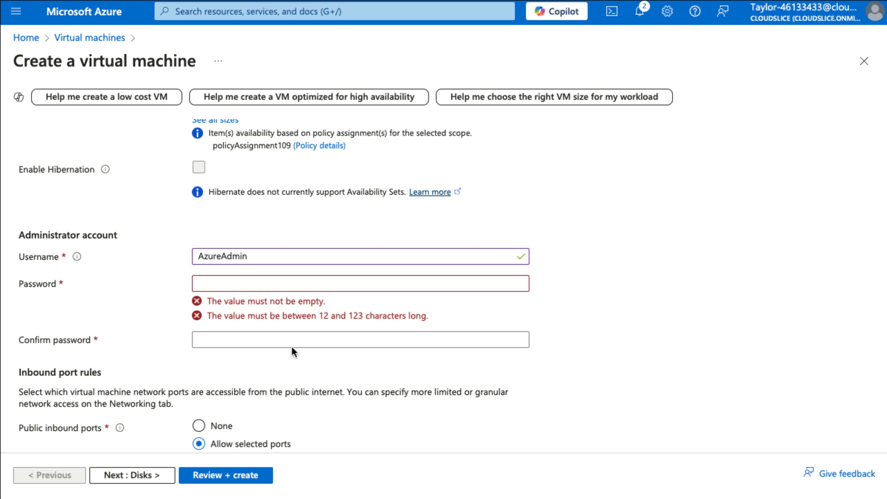
{"action": "left_click", "coordinate": [236, 283]}
{"action": "key", "text": "ctrl+v"}
{"action": "left_click", "coordinate": [248, 336]}
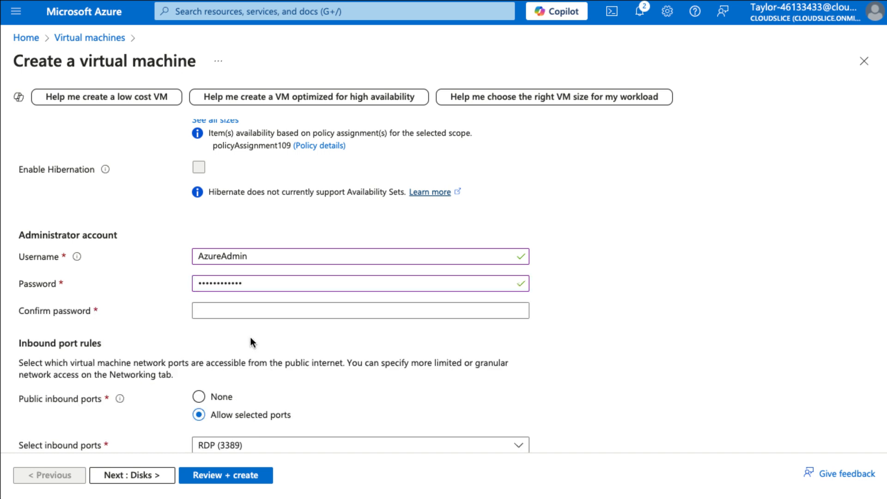
{"action": "left_click", "coordinate": [248, 311]}
{"action": "key", "text": "ctrl+v"}
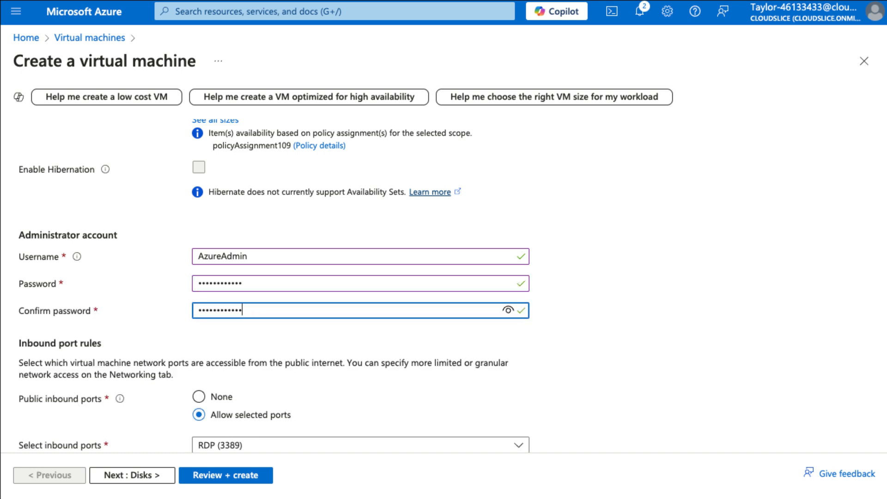
- Keep the default inbound port and licensing settings, and set the OS disk type to locally-redundant Standard HDD
{"action": "scroll", "coordinate": [609, 393], "scroll_direction": "down", "scroll_amount": 4}
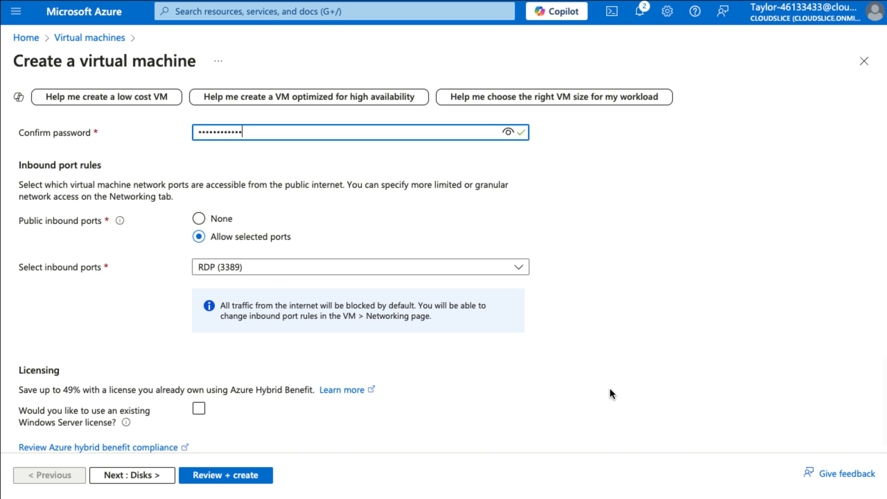
{"action": "scroll", "coordinate": [610, 389], "scroll_direction": "down", "scroll_amount": 1}
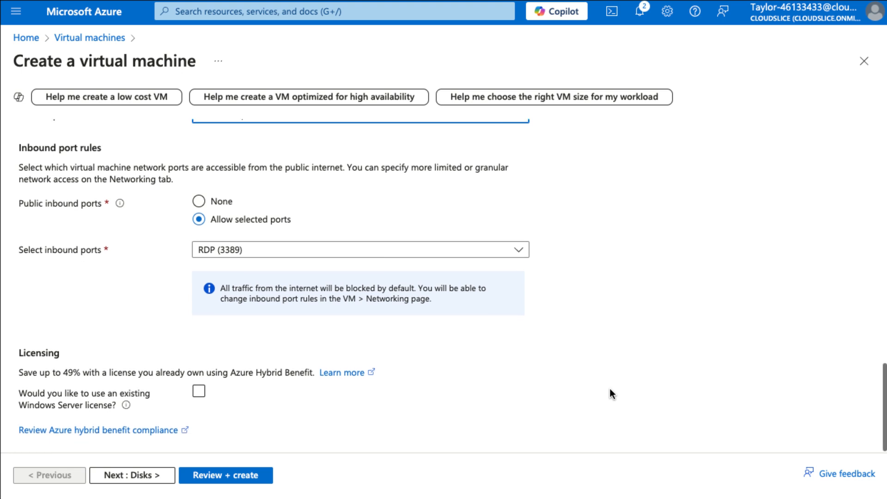
{"action": "left_click", "coordinate": [149, 480]}
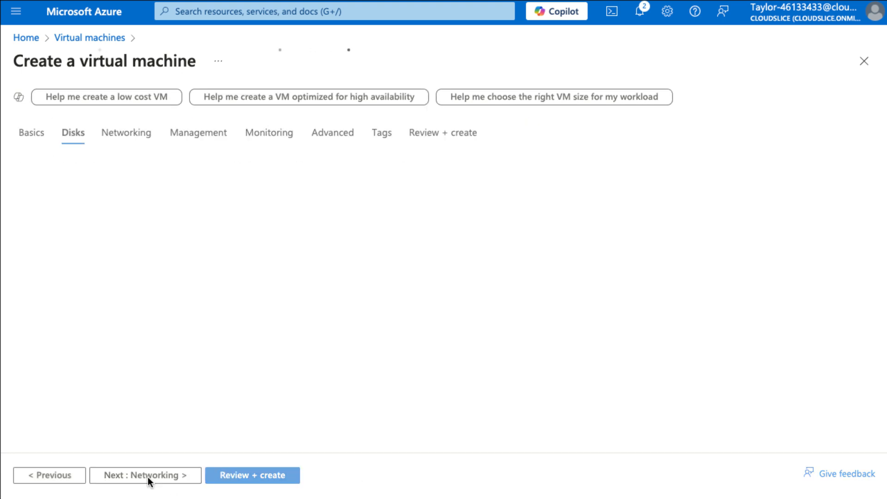
{"action": "scroll", "coordinate": [627, 335], "scroll_direction": "down", "scroll_amount": 3}
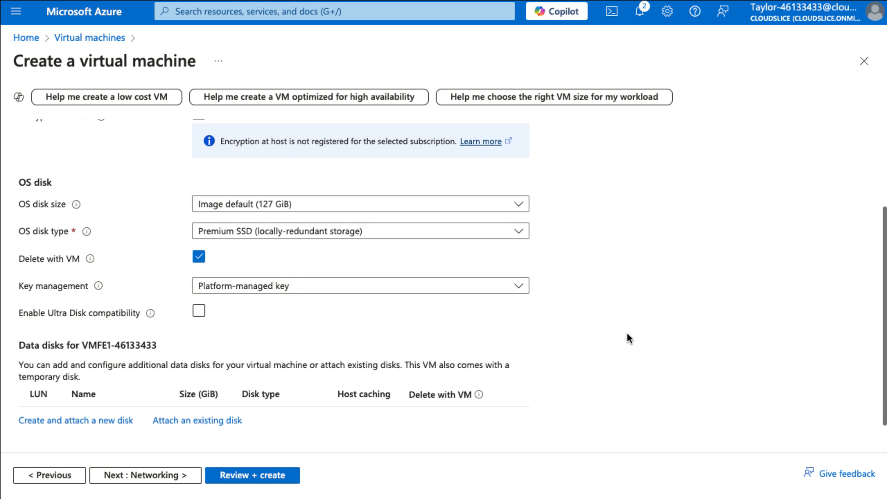
{"action": "left_click", "coordinate": [330, 229]}
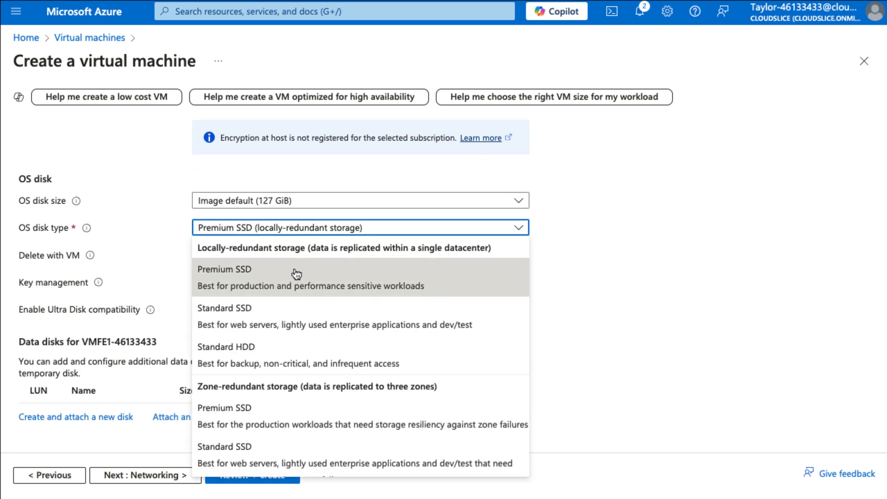
{"action": "scroll", "coordinate": [295, 417], "scroll_direction": "down", "scroll_amount": 1}
{"action": "left_click", "coordinate": [301, 346]}
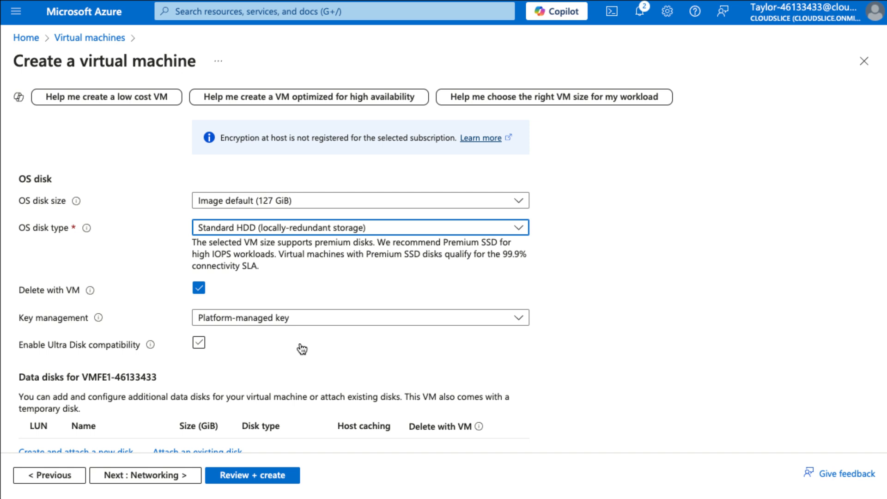
- Keep the default networking settings on AVSet-Vnet, then validate and deploy the virtual machine
{"action": "left_click", "coordinate": [167, 477]}
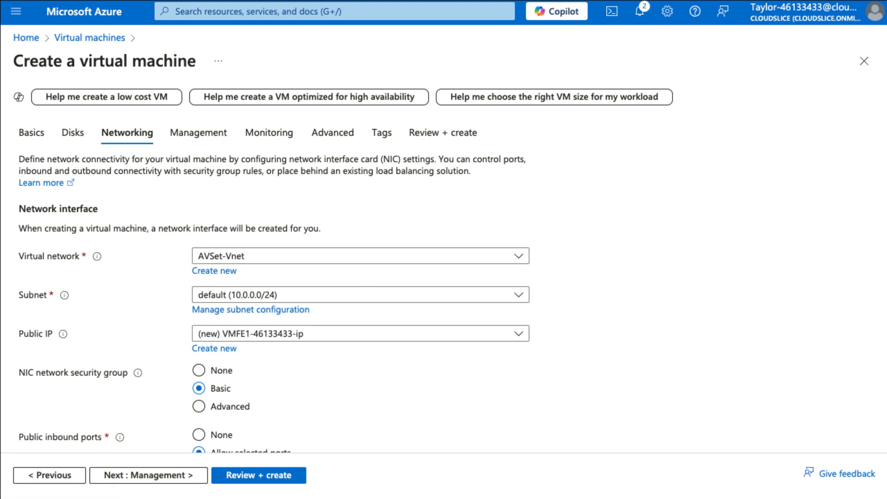
{"action": "left_click", "coordinate": [273, 479]}
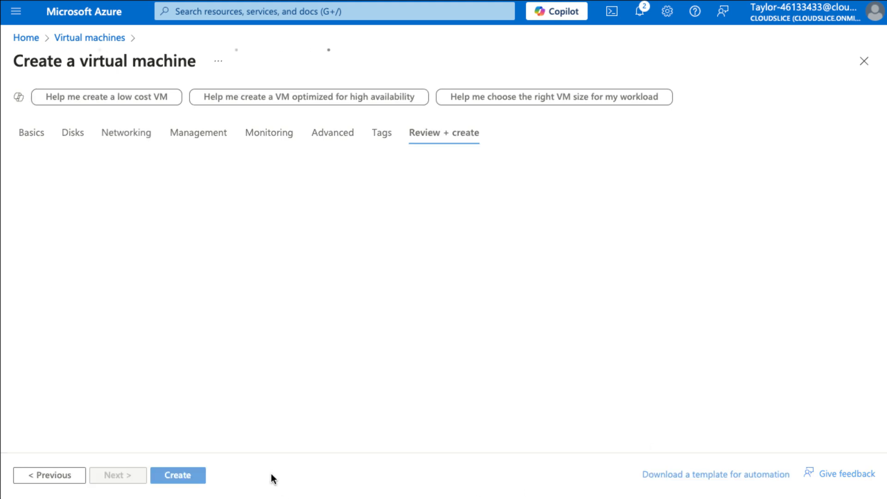
{"action": "left_click", "coordinate": [192, 477]}
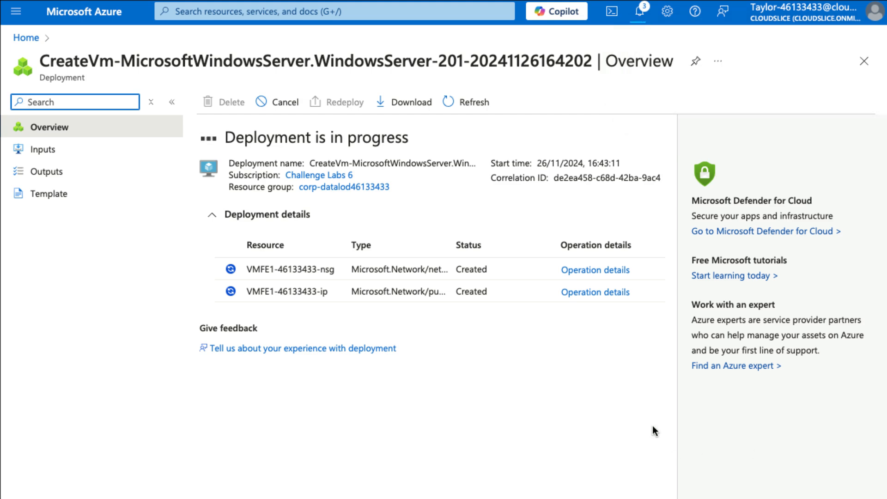
- Return to the Virtual machines service and start creating another Azure virtual machine
{"action": "left_click", "coordinate": [325, 14]}
{"action": "left_click", "coordinate": [197, 173]}
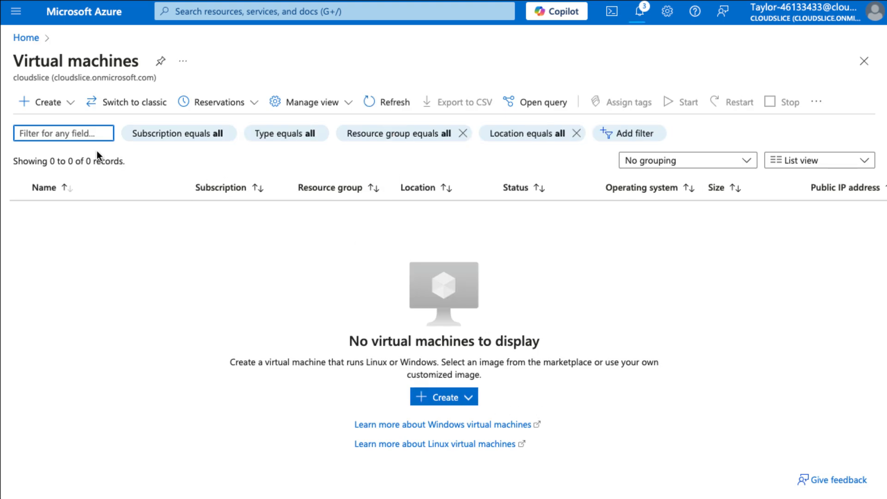
{"action": "left_click", "coordinate": [48, 103]}
{"action": "left_click", "coordinate": [51, 120]}
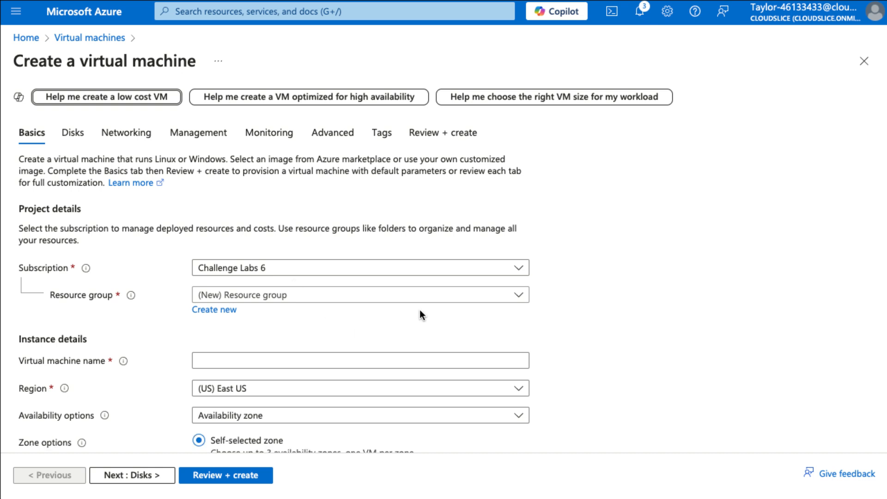
- Assign the new virtual machine to resource group corp-datalod46133433 and name it VMFE2-46133433
{"action": "left_click", "coordinate": [420, 298]}
{"action": "left_click", "coordinate": [386, 340]}
{"action": "scroll", "coordinate": [493, 341], "scroll_direction": "down", "scroll_amount": 2}
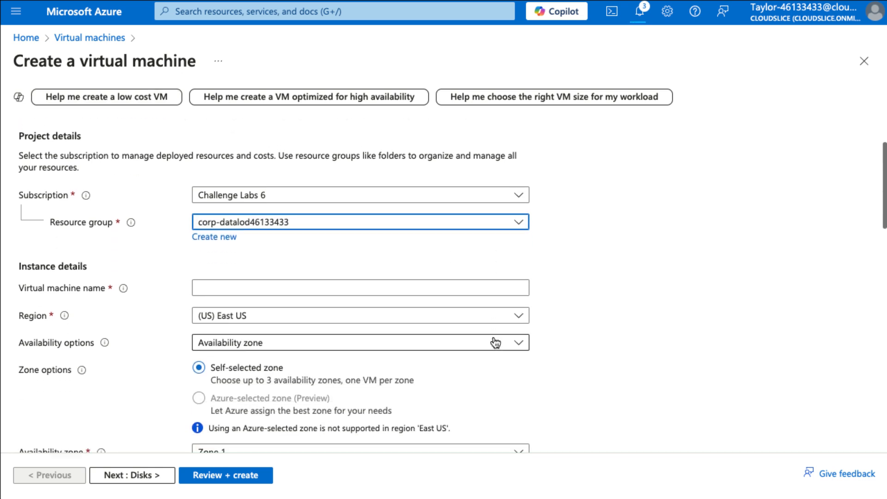
{"action": "scroll", "coordinate": [495, 343], "scroll_direction": "down", "scroll_amount": 1}
{"action": "left_click", "coordinate": [383, 267]}
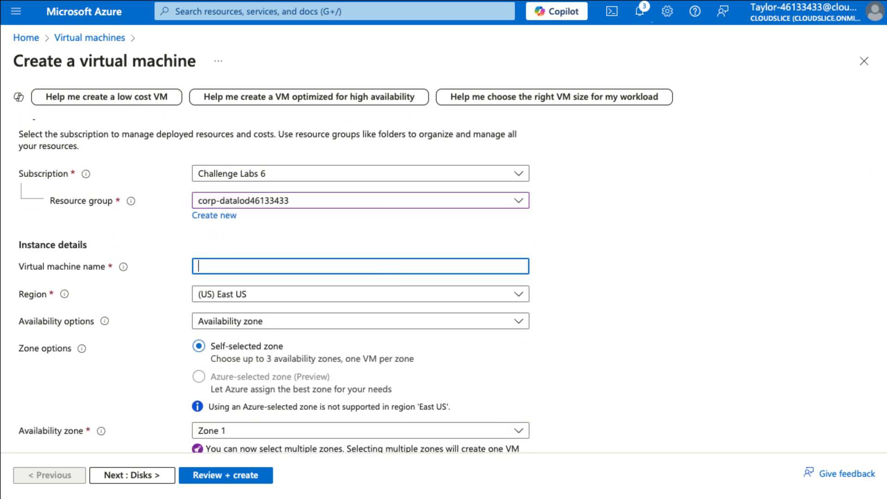
{"action": "left_click", "coordinate": [355, 268]}
{"action": "type", "text": "VMFE2-46133433"}
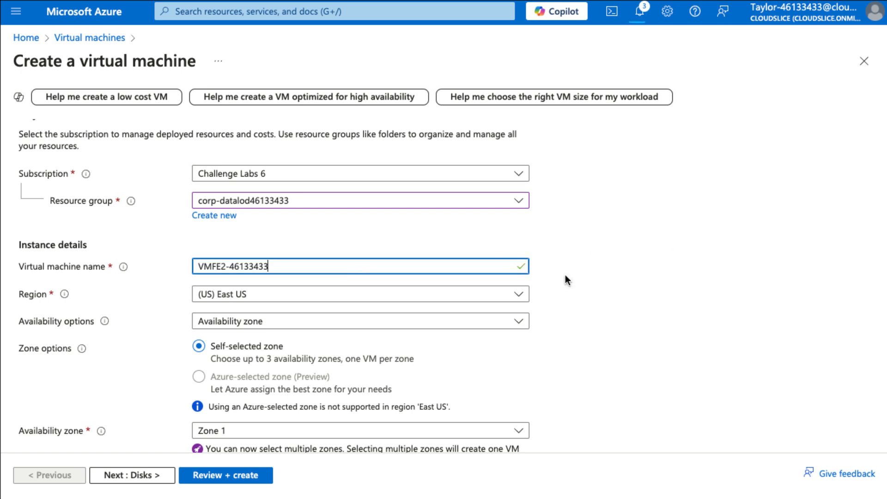
- Place the virtual machine in availability set AVSet-46133433 and set its security type to Standard
{"action": "scroll", "coordinate": [365, 283], "scroll_direction": "down", "scroll_amount": 2}
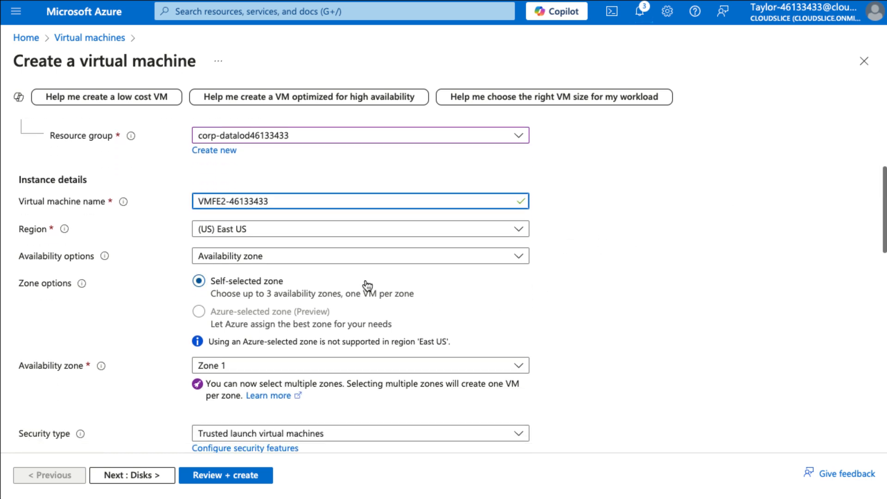
{"action": "left_click", "coordinate": [337, 255]}
{"action": "left_click", "coordinate": [345, 430]}
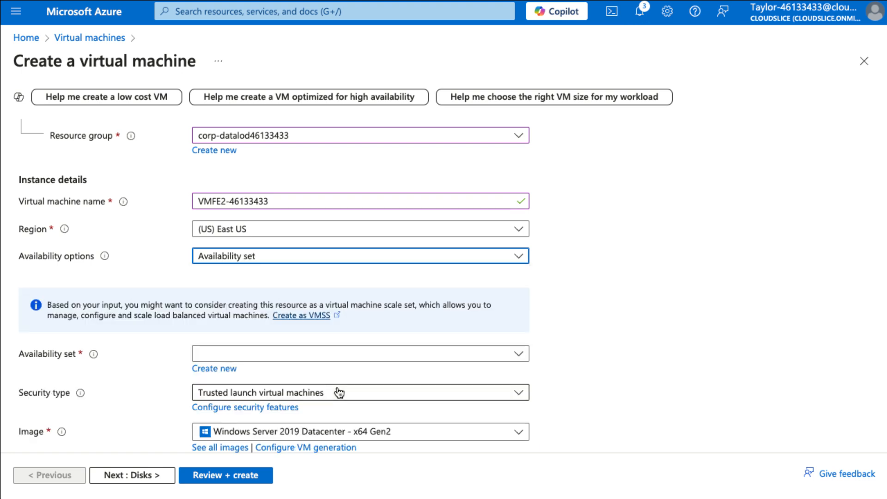
{"action": "scroll", "coordinate": [606, 304], "scroll_direction": "down", "scroll_amount": 3}
{"action": "left_click", "coordinate": [383, 217]}
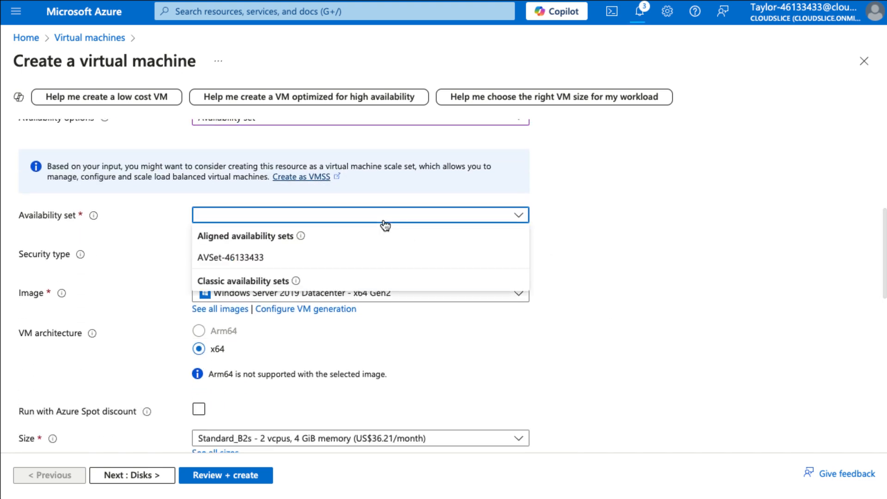
{"action": "left_click", "coordinate": [362, 261]}
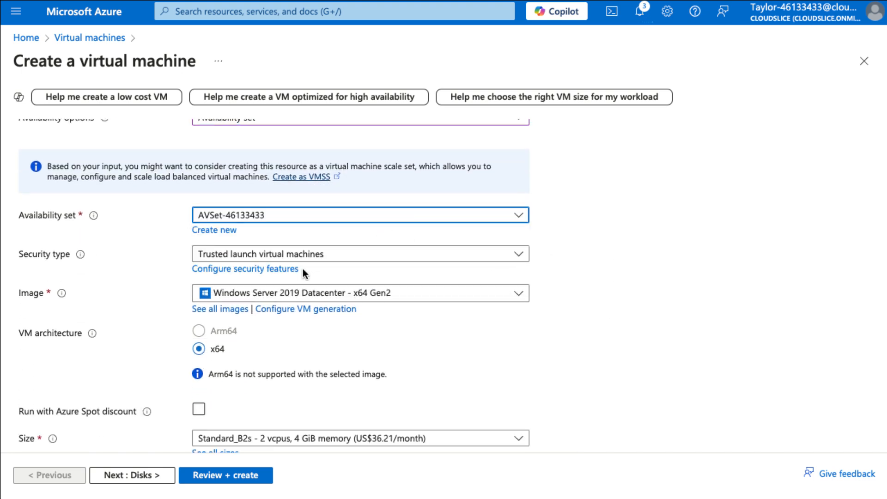
{"action": "left_click", "coordinate": [262, 255]}
{"action": "left_click", "coordinate": [262, 278]}
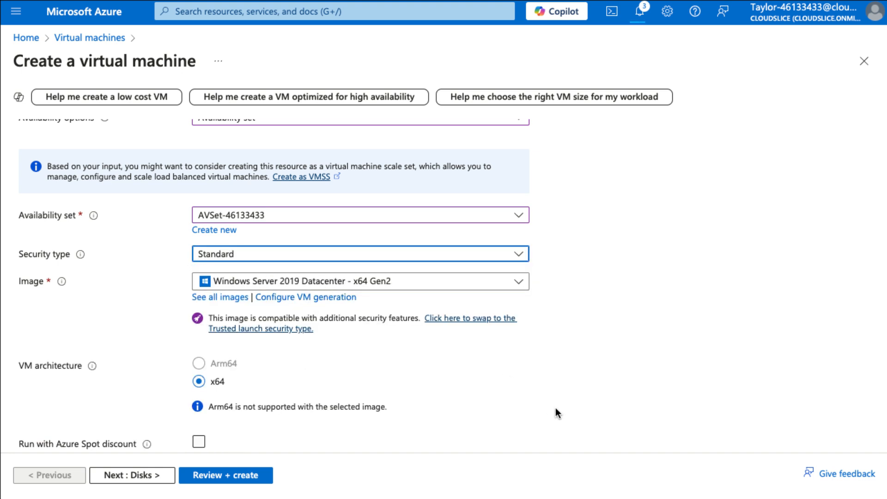
- Set the second virtual machine's administrator username to AzureAdmin, then enter and confirm the account password
{"action": "scroll", "coordinate": [556, 411], "scroll_direction": "down", "scroll_amount": 2}
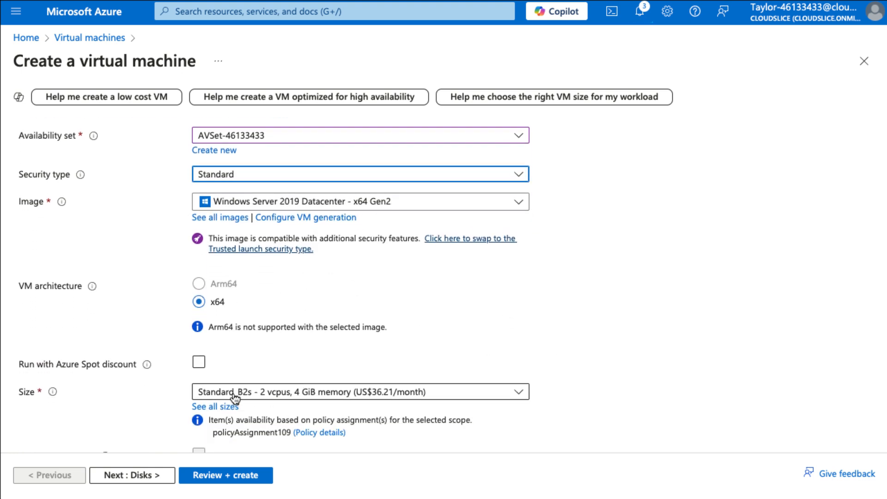
{"action": "scroll", "coordinate": [619, 417], "scroll_direction": "down", "scroll_amount": 1}
{"action": "scroll", "coordinate": [617, 412], "scroll_direction": "down", "scroll_amount": 4}
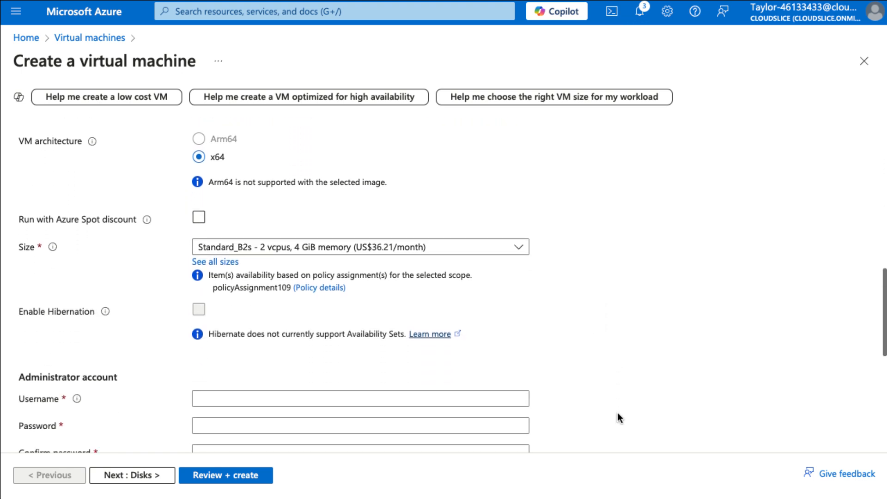
{"action": "left_click", "coordinate": [400, 291]}
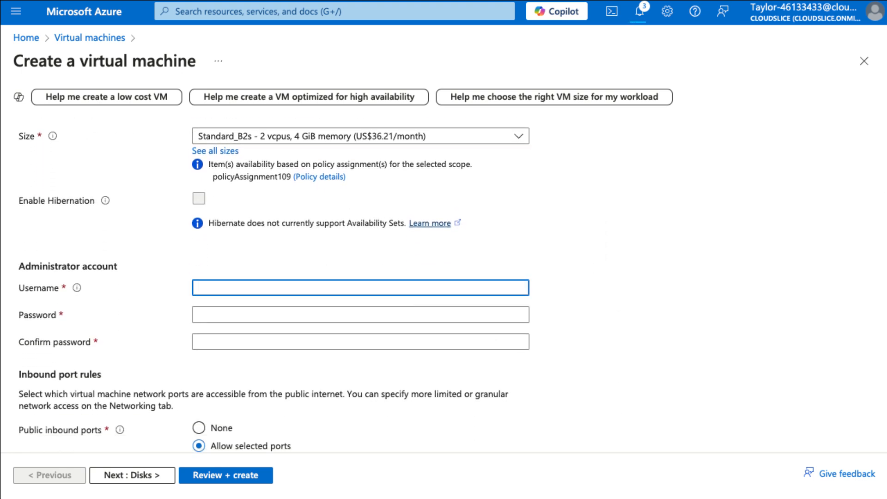
{"action": "left_click", "coordinate": [319, 289]}
{"action": "type", "text": "AzureAdmin"}
{"action": "key", "text": "Tab"}
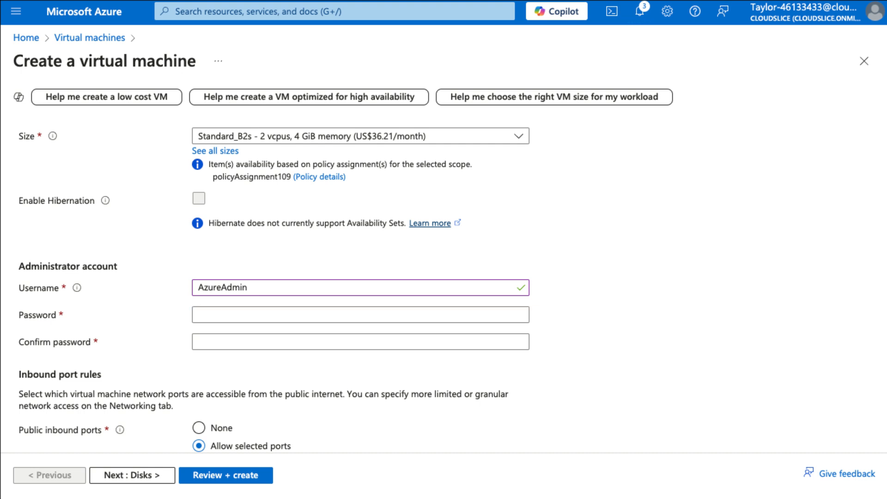
{"action": "left_click", "coordinate": [233, 320]}
{"action": "key", "text": "super+v"}
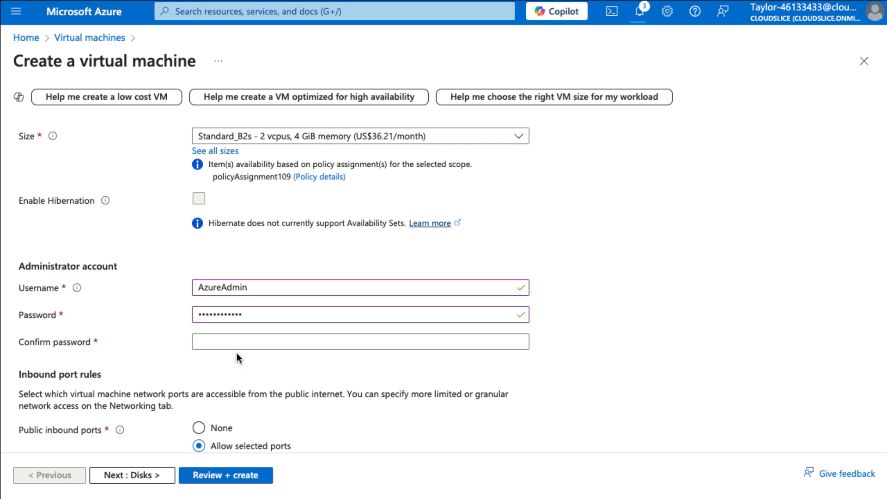
{"action": "left_click", "coordinate": [235, 342]}
{"action": "key", "text": "super+v"}
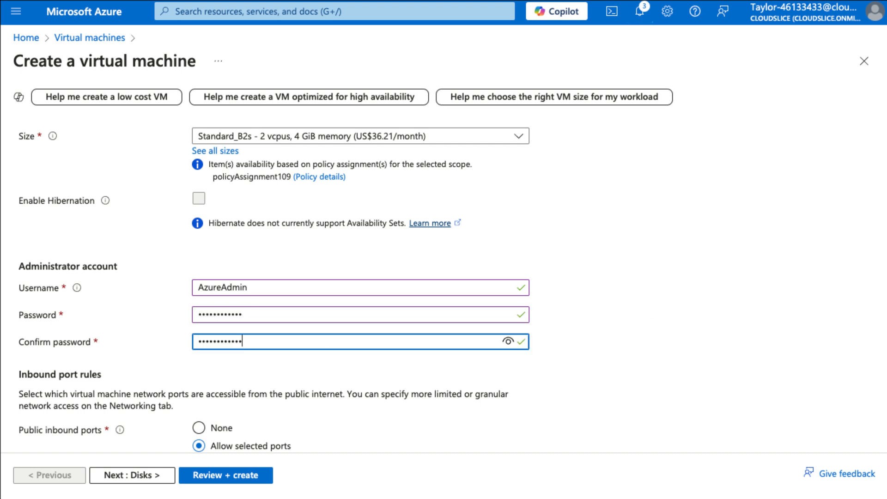
- Keep the default inbound port and licensing settings, and choose locally-redundant Standard HDD as the OS disk type
{"action": "scroll", "coordinate": [606, 398], "scroll_direction": "down", "scroll_amount": 4}
{"action": "scroll", "coordinate": [347, 283], "scroll_direction": "down", "scroll_amount": 2}
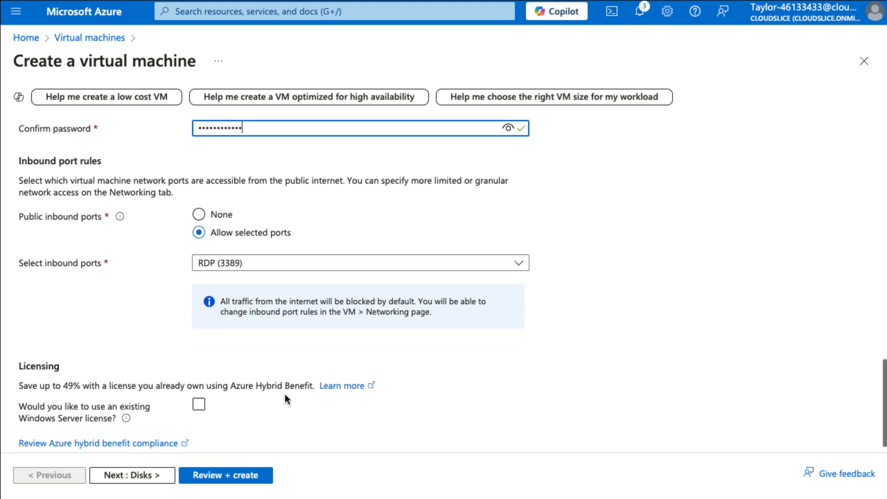
{"action": "left_click", "coordinate": [149, 476]}
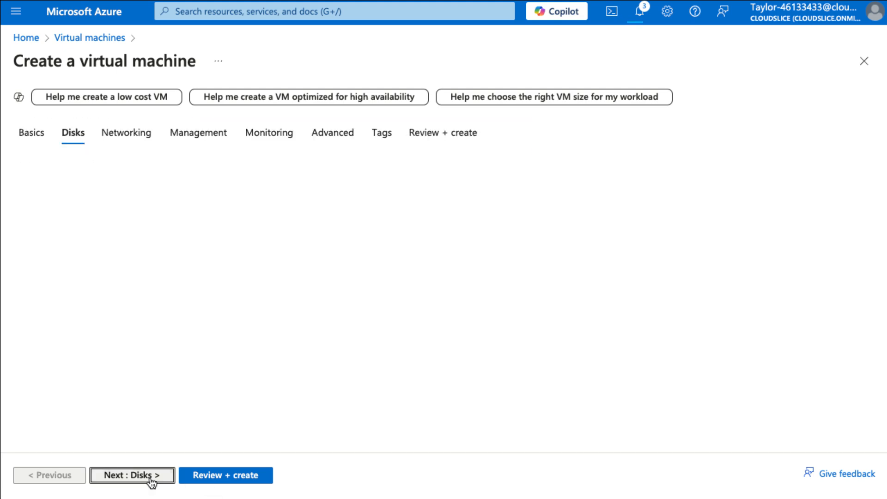
{"action": "left_click", "coordinate": [298, 357]}
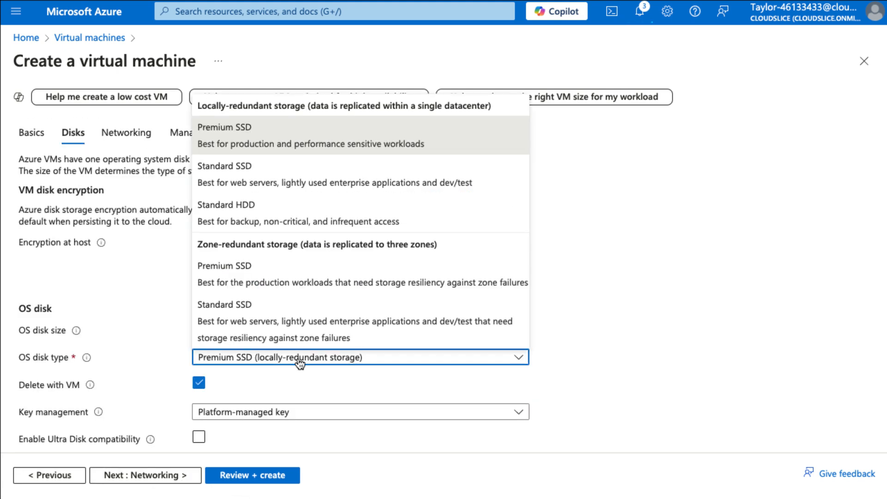
{"action": "left_click", "coordinate": [330, 217]}
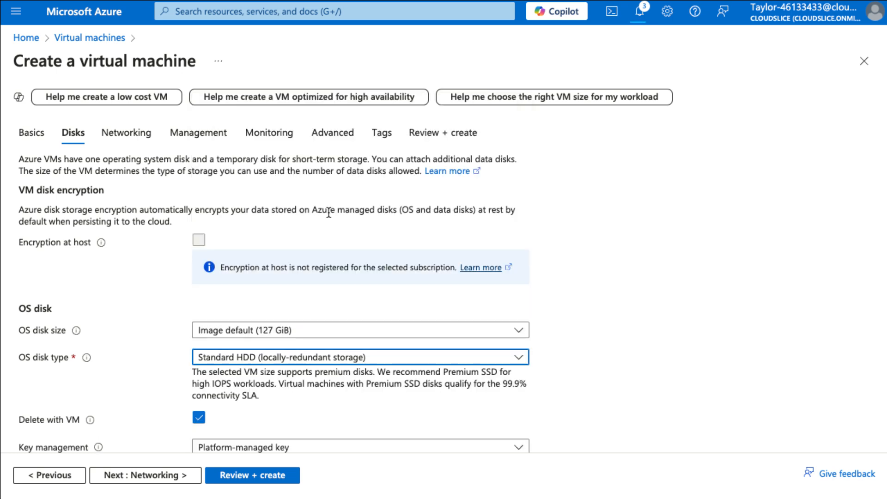
- Keep the second virtual machine's default networking on AVSet-Vnet, then validate and deploy it
{"action": "left_click", "coordinate": [134, 476]}
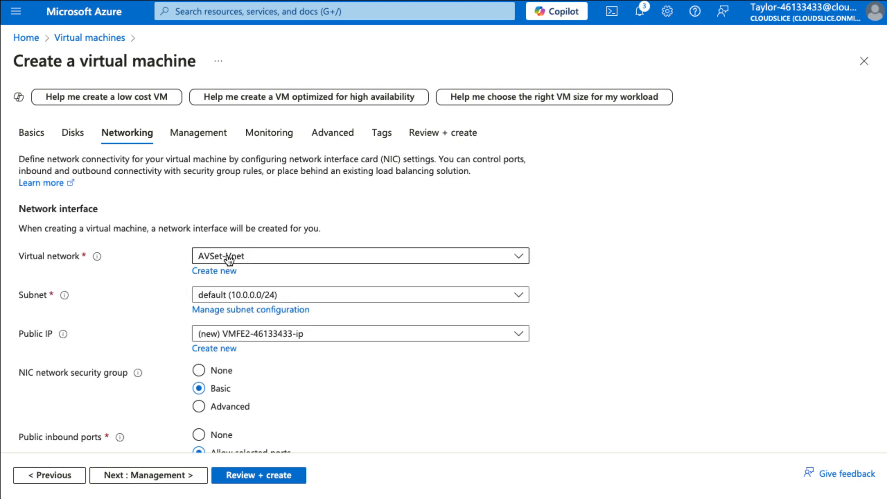
{"action": "left_click", "coordinate": [268, 481]}
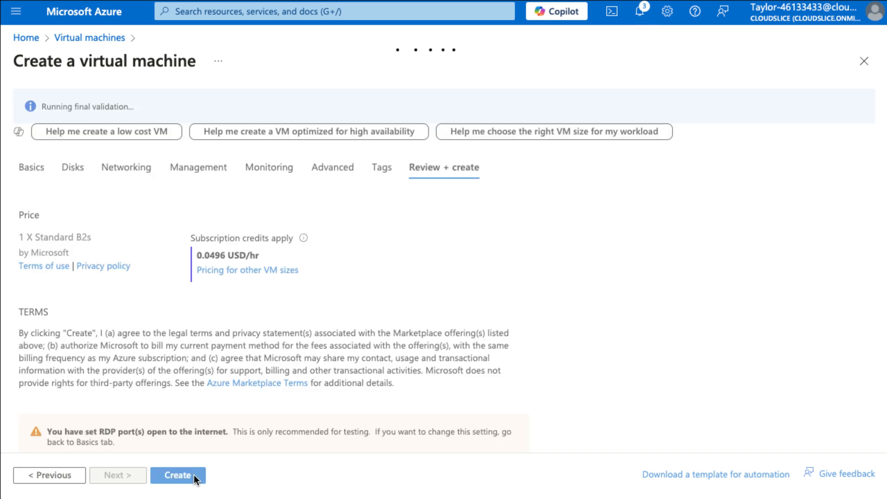
{"action": "left_click", "coordinate": [178, 475]}
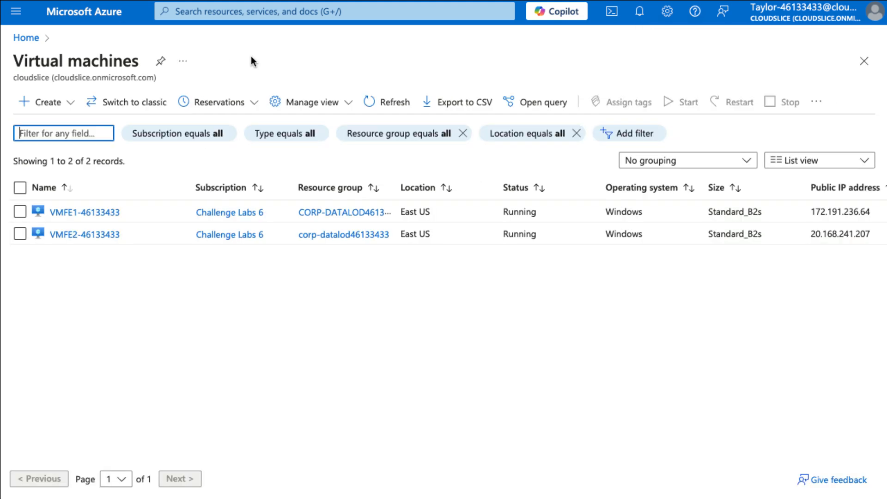
- Open availability set AVSet-46133433 and examine the status, fault domain and update domain of its virtual machines
{"action": "left_click", "coordinate": [256, 16]}
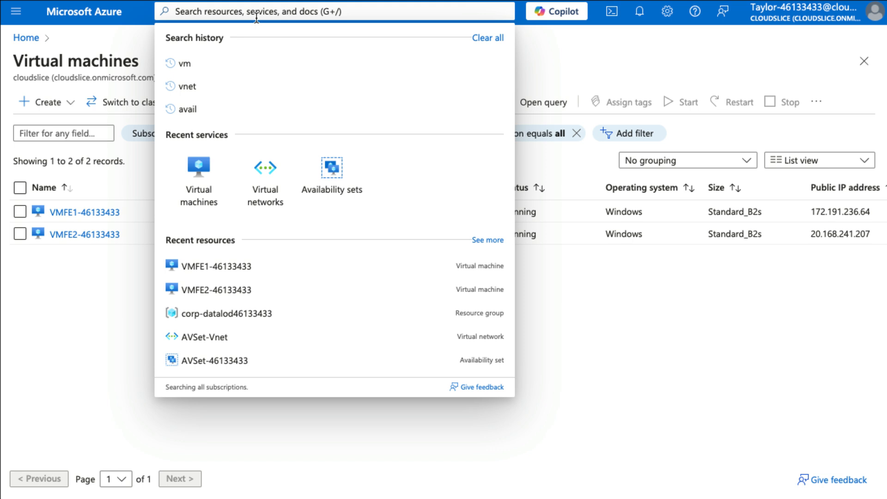
{"action": "type", "text": "avail"}
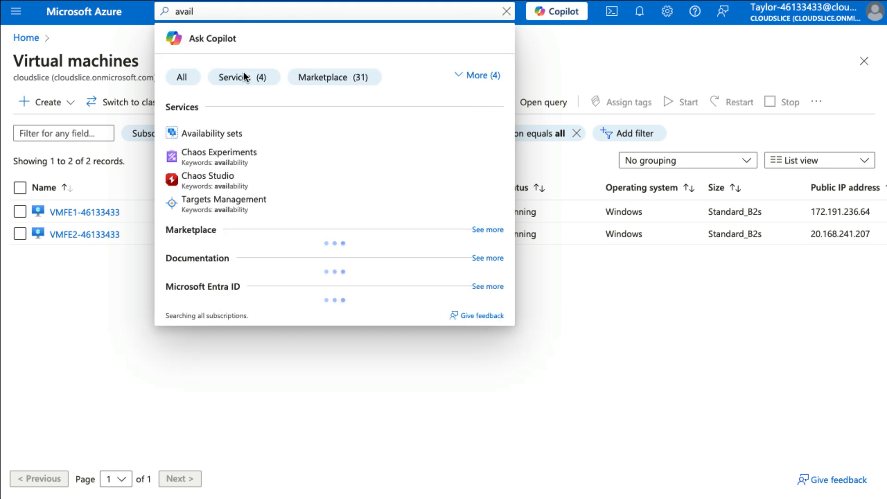
{"action": "left_click", "coordinate": [216, 133]}
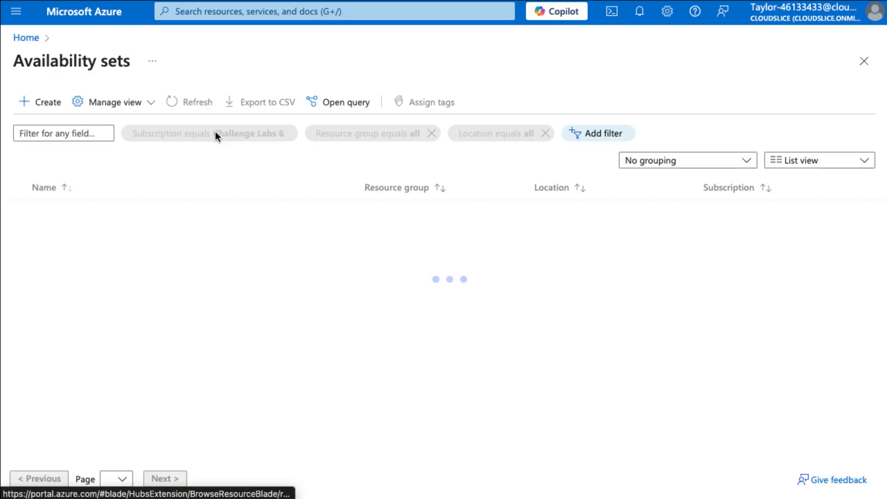
{"action": "left_click", "coordinate": [103, 214]}
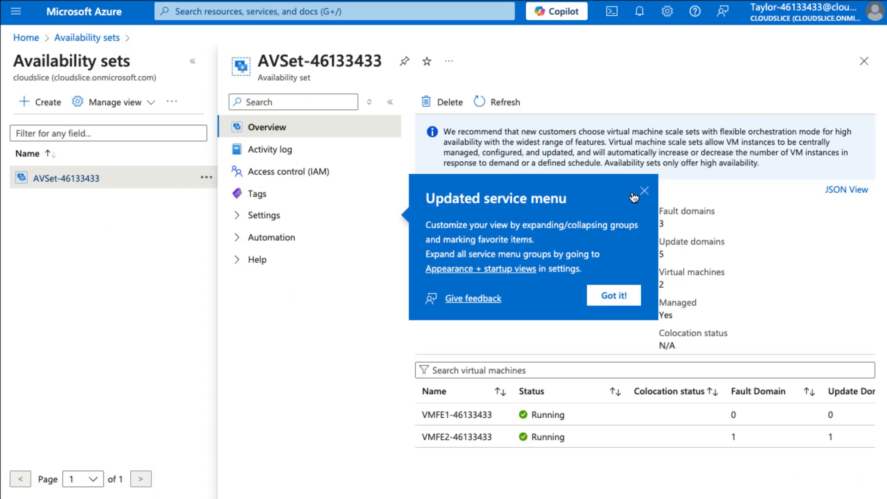
{"action": "left_click", "coordinate": [643, 191]}
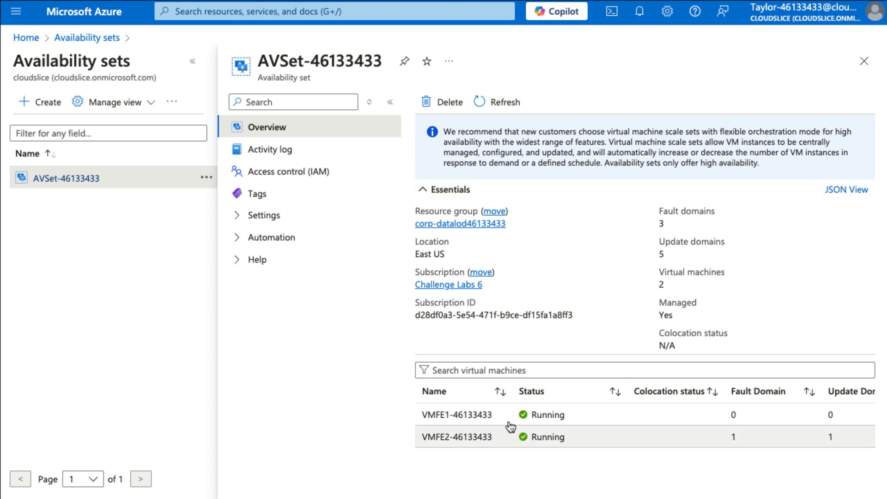
{"action": "scroll", "coordinate": [665, 433], "scroll_direction": "right", "scroll_amount": 2}
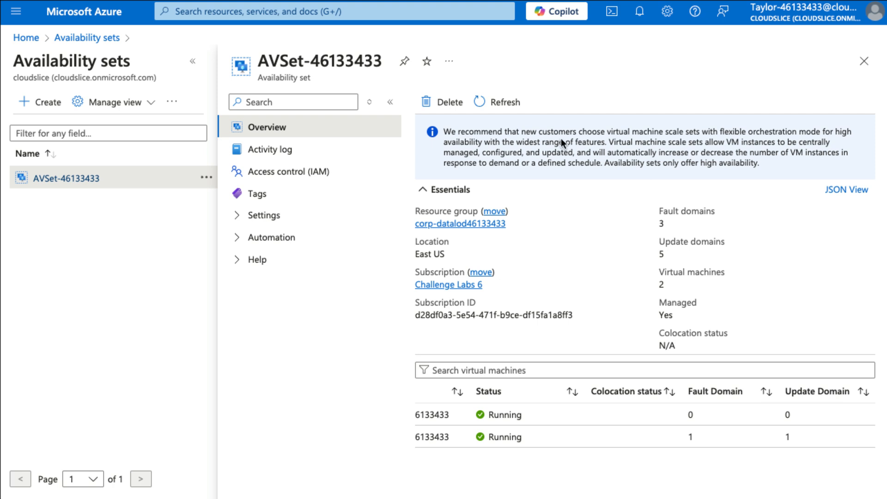
- Find the Load balancers service by searching the portal and start creating a load balancer
{"action": "left_click", "coordinate": [369, 13]}
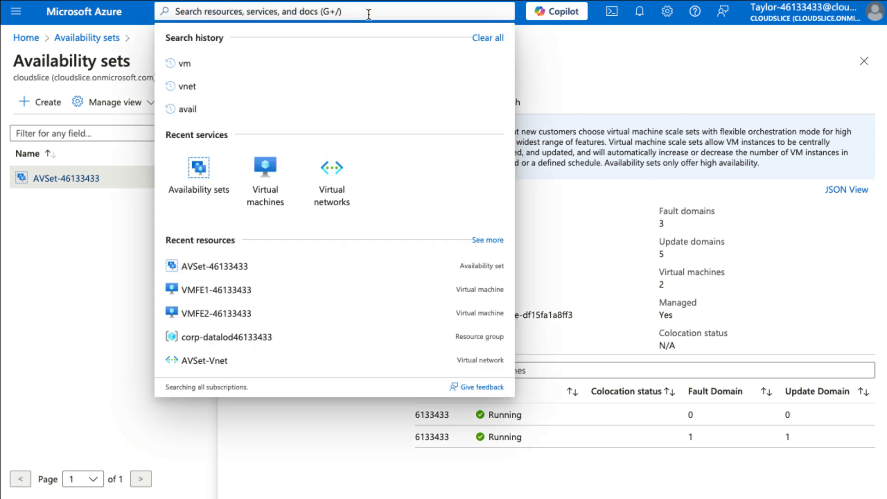
{"action": "type", "text": "load balan"}
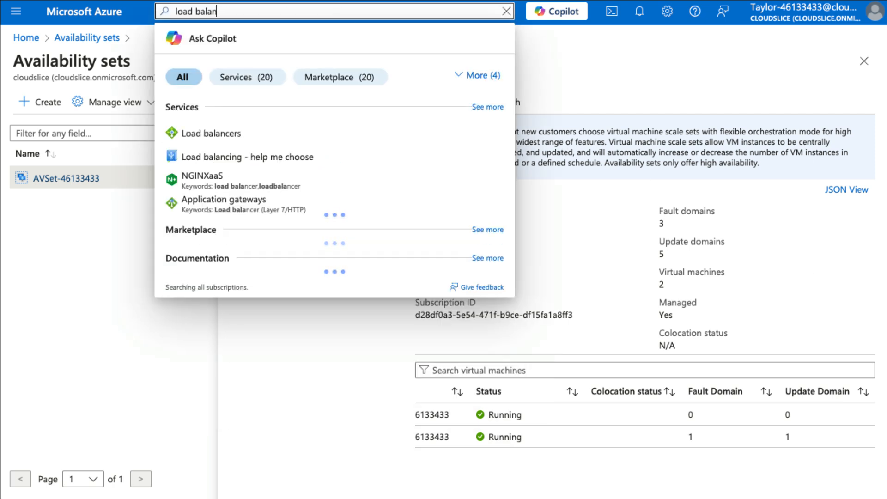
{"action": "left_click", "coordinate": [225, 133]}
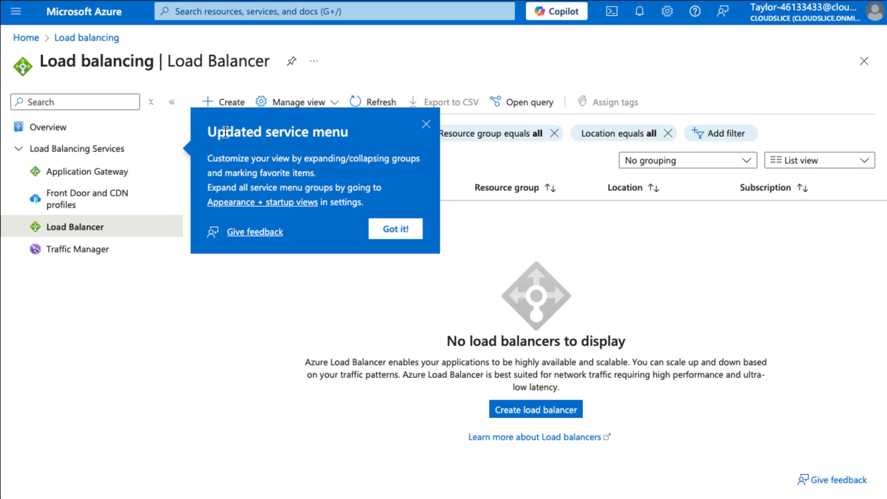
{"action": "left_click", "coordinate": [556, 408]}
{"action": "left_click", "coordinate": [560, 409]}
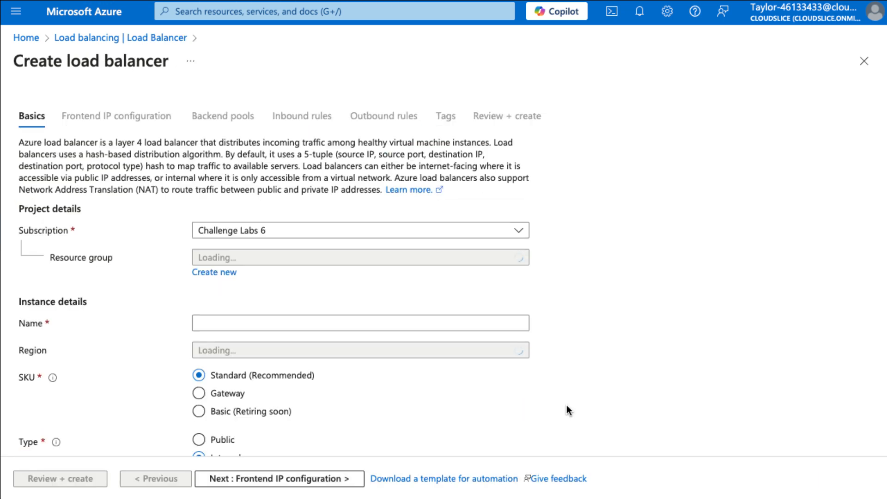
- Assign the load balancer to resource group corp-datalod46133433 and name it LBFE-46133433
{"action": "left_click", "coordinate": [318, 258]}
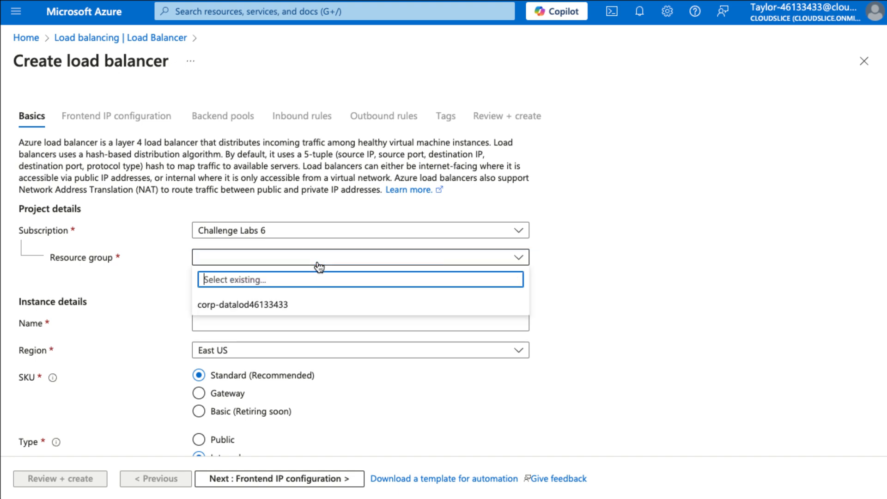
{"action": "left_click", "coordinate": [303, 304]}
{"action": "left_click", "coordinate": [272, 319]}
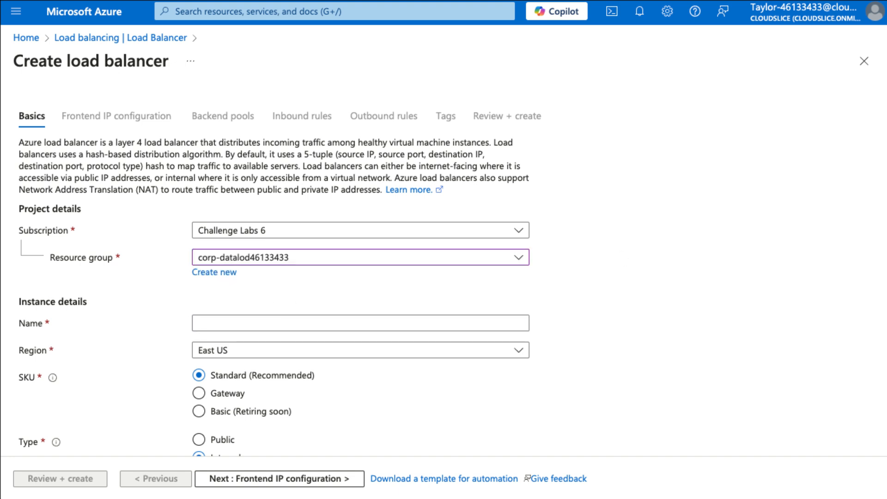
{"action": "left_click", "coordinate": [234, 320]}
{"action": "type", "text": "LBFE-46133433"}
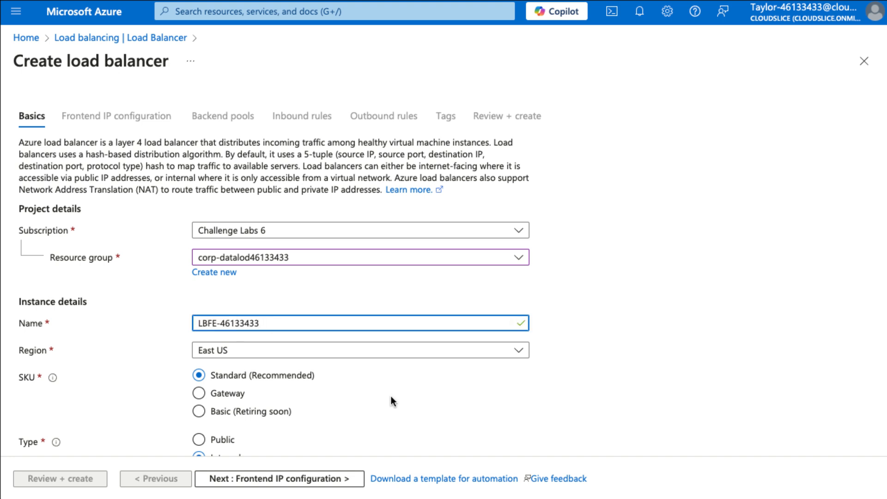
{"action": "scroll", "coordinate": [391, 396], "scroll_direction": "down", "scroll_amount": 1}
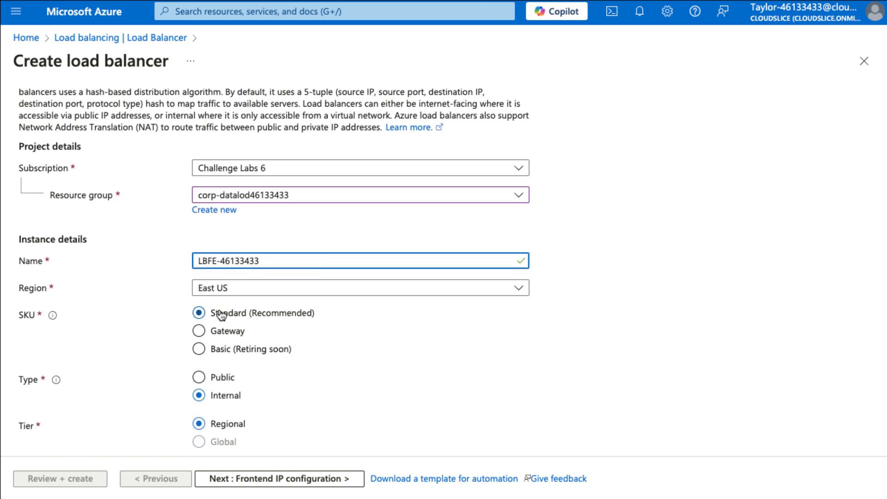
- Make the load balancer a public, regional one with the Standard SKU and proceed to its frontend IP configuration
{"action": "scroll", "coordinate": [392, 323], "scroll_direction": "down", "scroll_amount": 1}
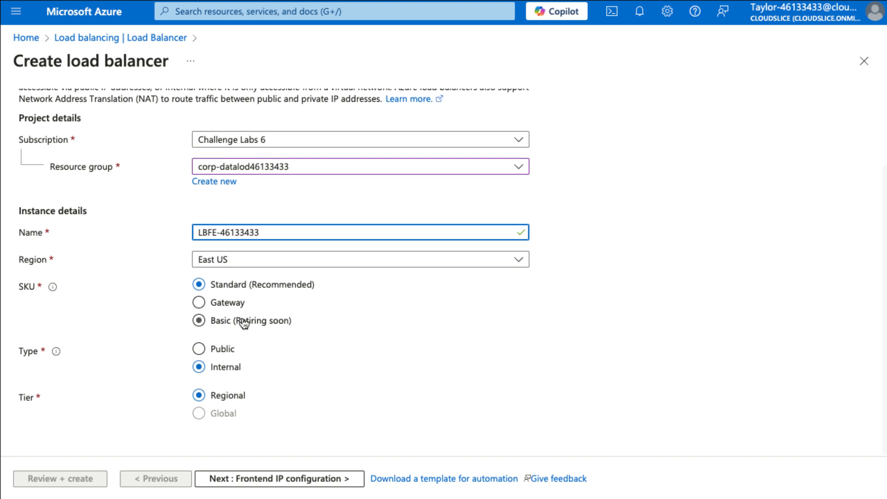
{"action": "left_click", "coordinate": [199, 349]}
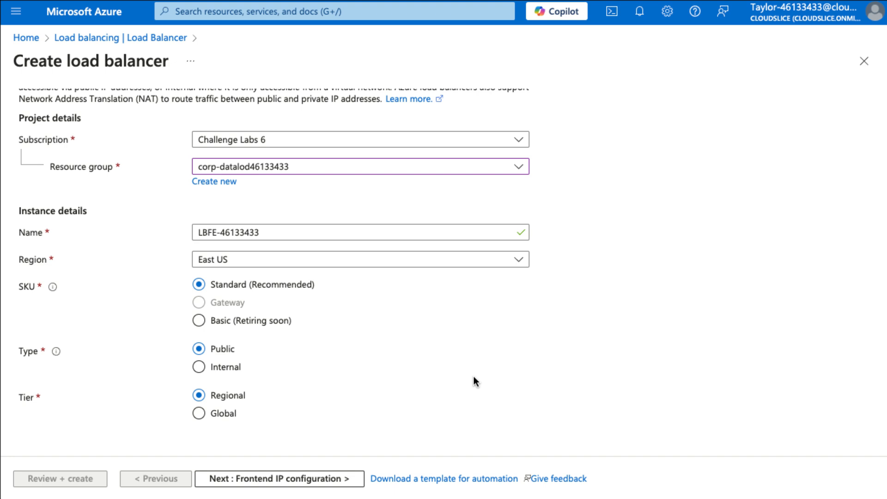
{"action": "left_click", "coordinate": [307, 478]}
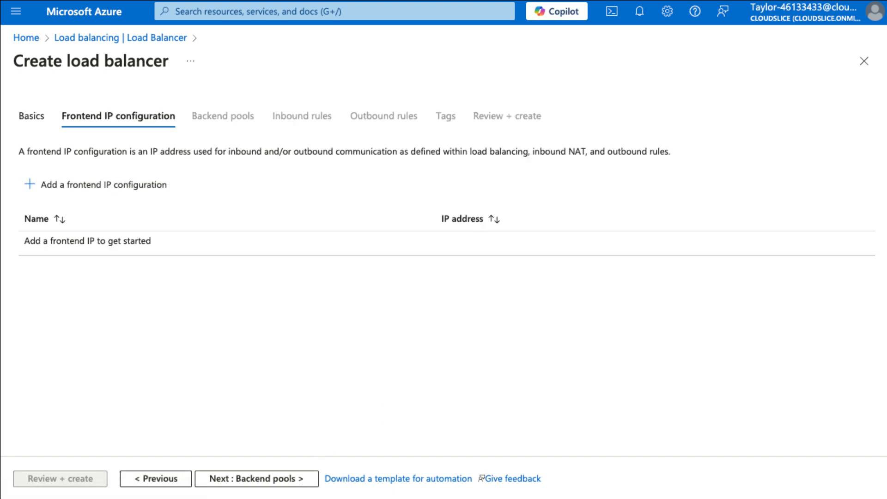
- Add an IPv4 frontend IP configuration named LBIP-46133433 that uses a new zone-redundant public IP address, also named LBIP-46133433
{"action": "left_click", "coordinate": [81, 191]}
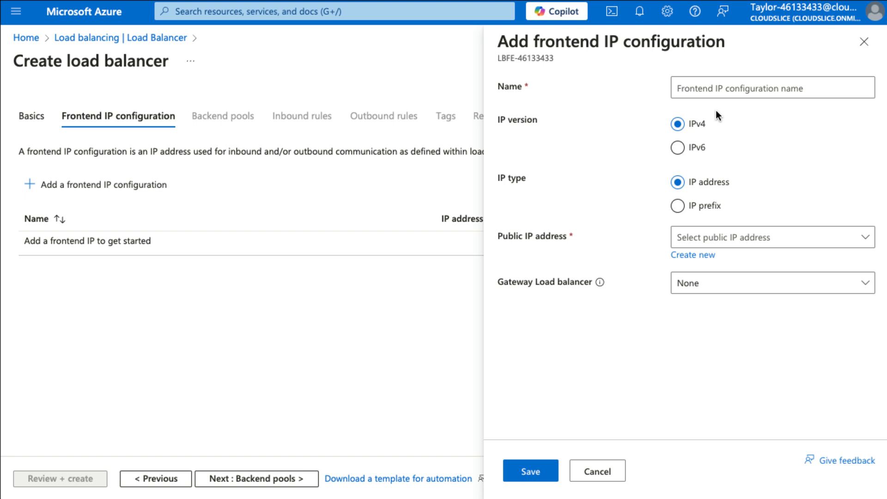
{"action": "left_click", "coordinate": [716, 93]}
{"action": "type", "text": "LBIP-46133433"}
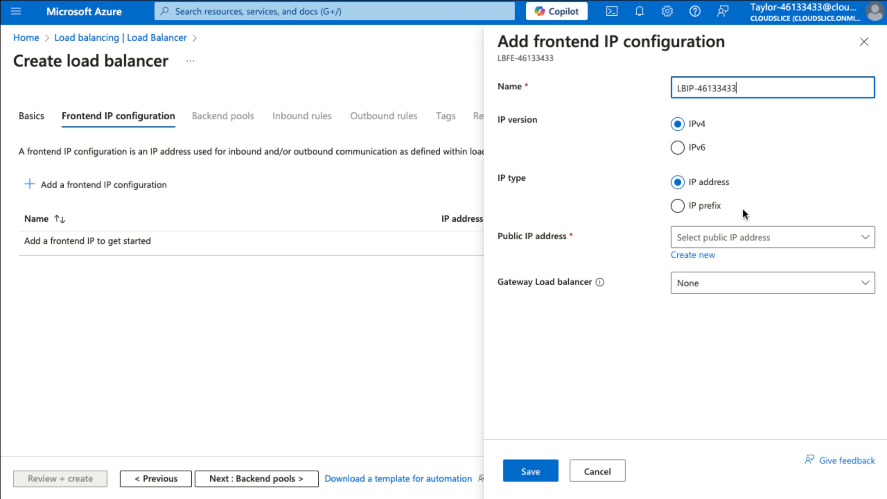
{"action": "left_click", "coordinate": [695, 255]}
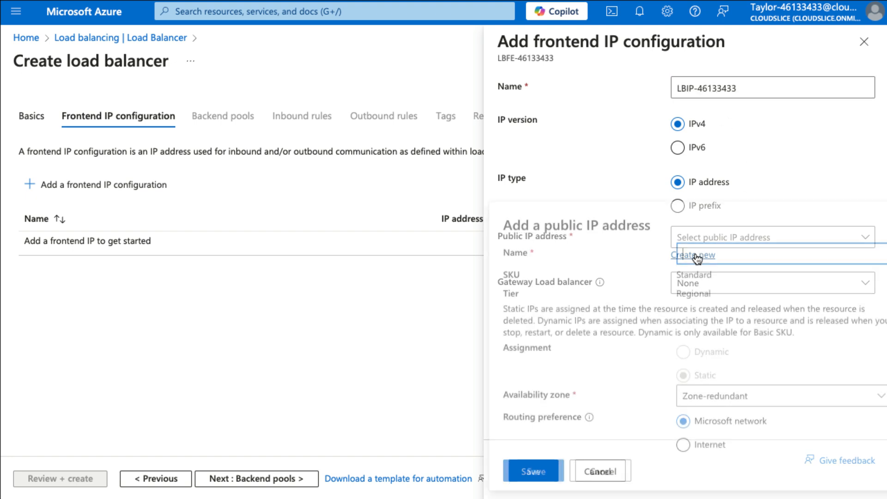
{"action": "type", "text": "LBIP-46133433"}
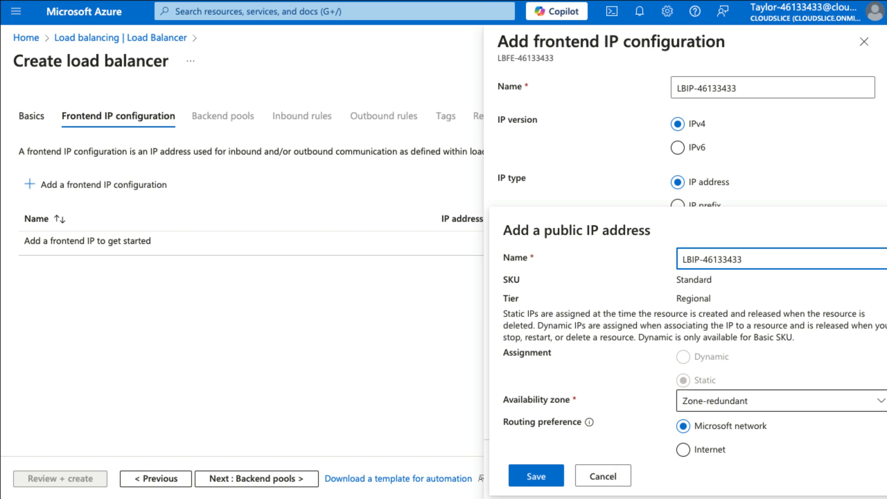
{"action": "left_click", "coordinate": [535, 473]}
{"action": "left_click", "coordinate": [538, 478]}
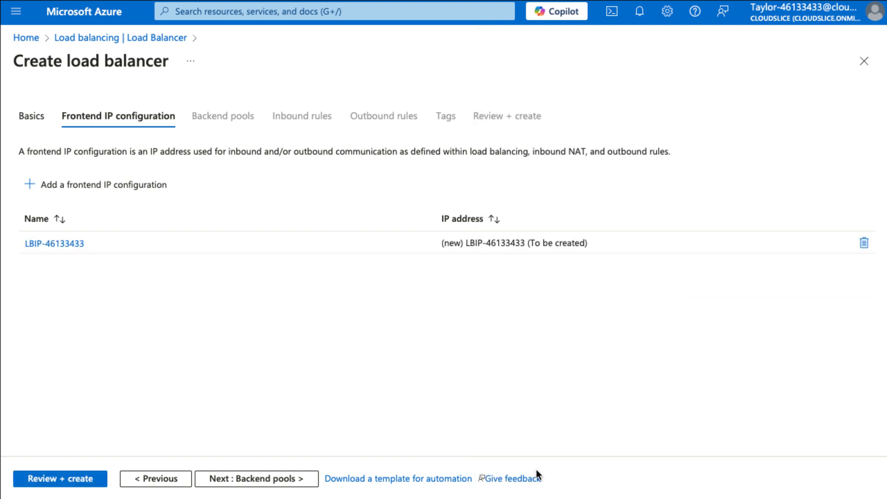
- Validate and deploy the load balancer, and open the deployed resource
{"action": "left_click", "coordinate": [57, 478]}
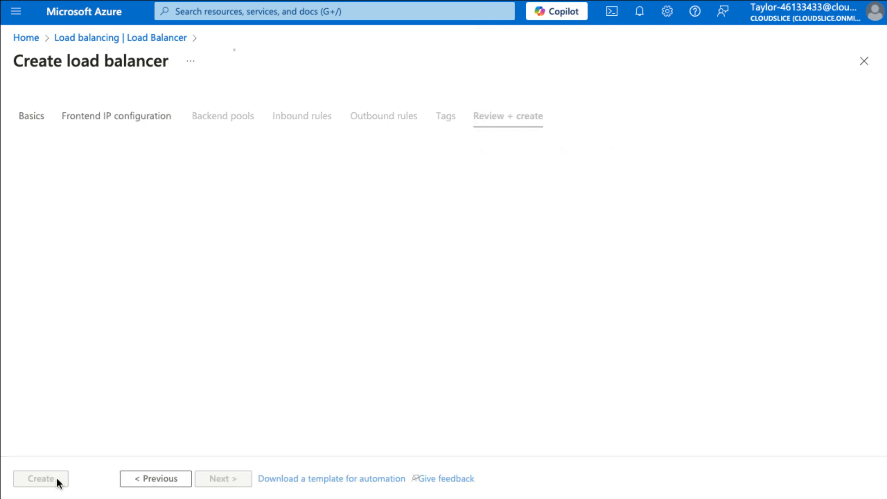
{"action": "left_click", "coordinate": [43, 478]}
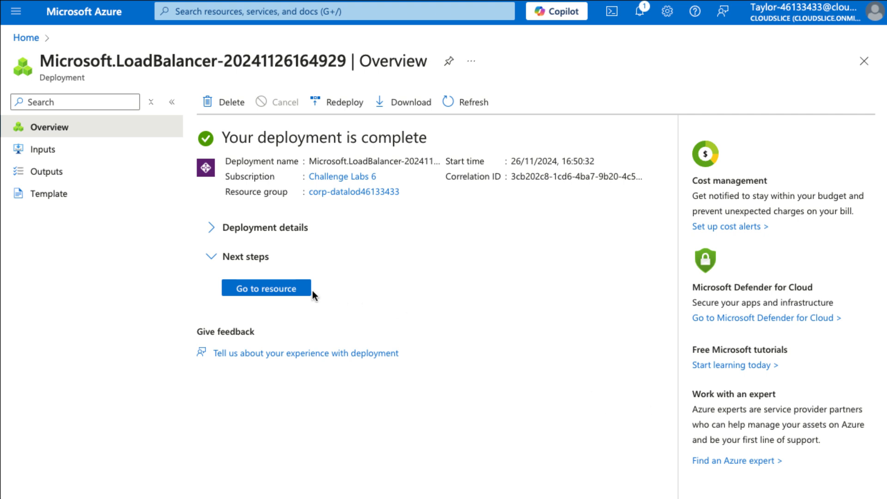
{"action": "left_click", "coordinate": [287, 296]}
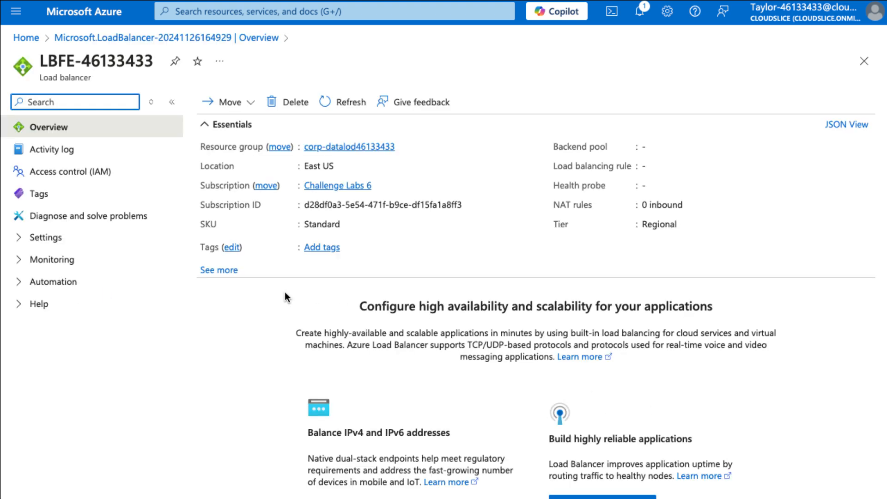
- Start a backend pool for the load balancer, named LBBE-46133433 and based on virtual network AVSet-Vnet
{"action": "left_click", "coordinate": [88, 237]}
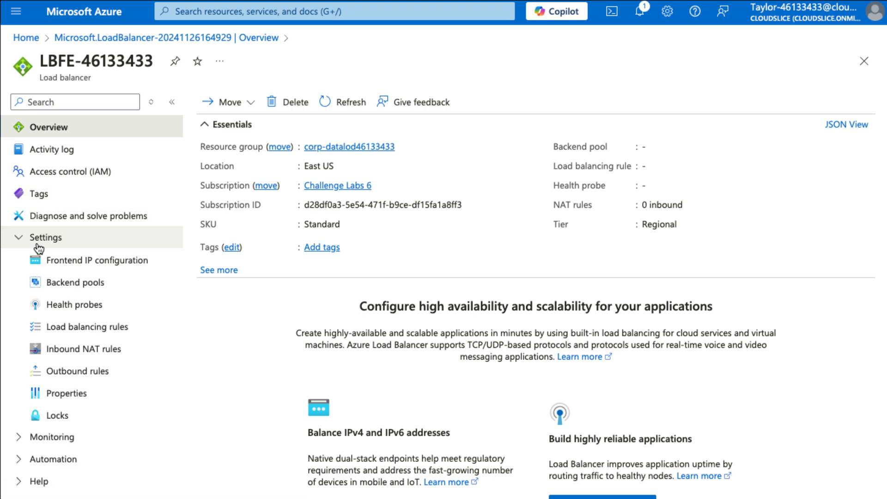
{"action": "left_click", "coordinate": [92, 291]}
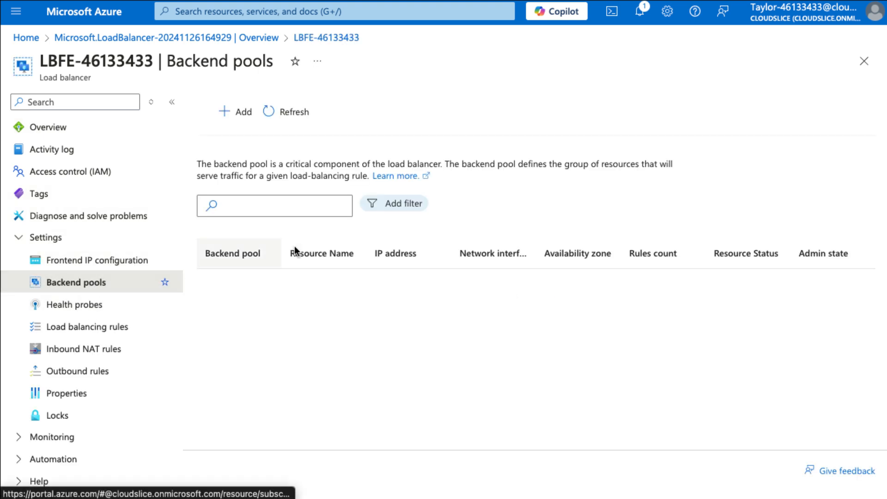
{"action": "left_click", "coordinate": [240, 122]}
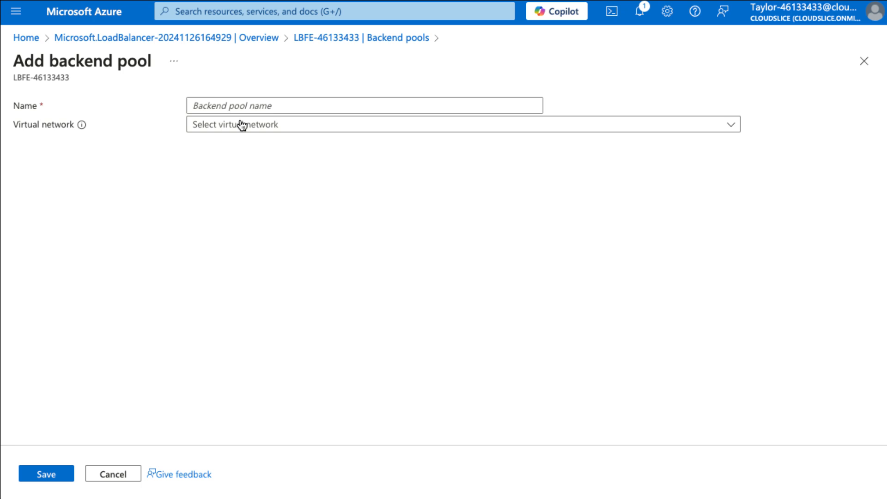
{"action": "left_click", "coordinate": [220, 106]}
{"action": "left_click", "coordinate": [312, 109]}
{"action": "type", "text": "LBBE-46133433"}
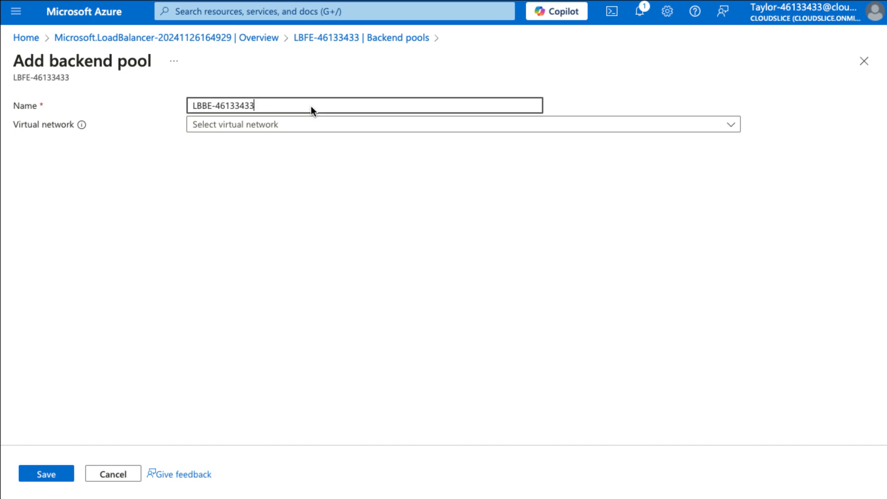
{"action": "key", "text": "Tab"}
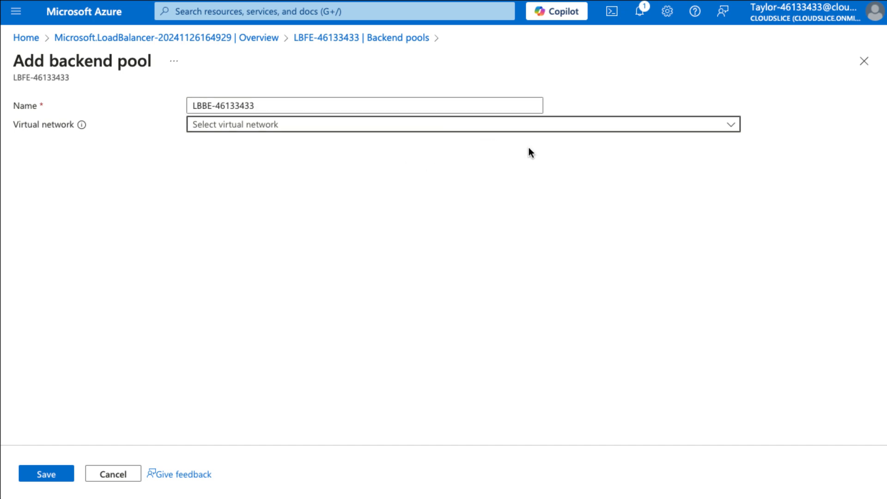
{"action": "left_click", "coordinate": [480, 129]}
{"action": "left_click", "coordinate": [479, 143]}
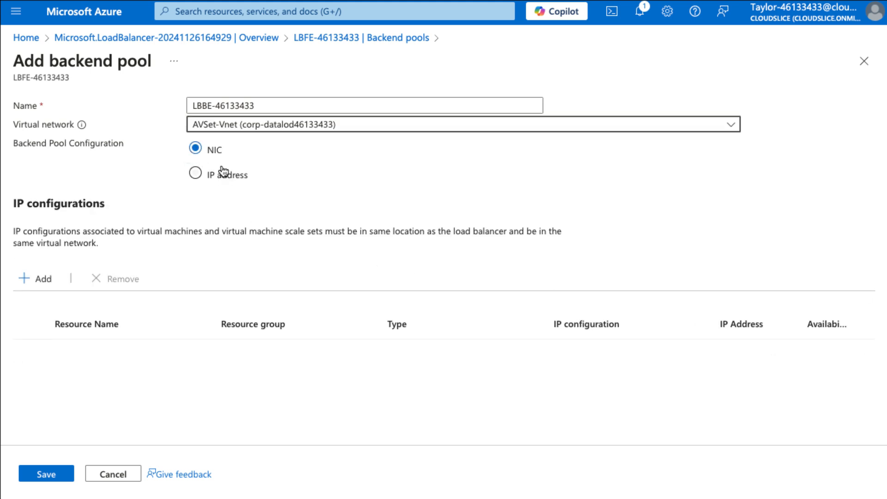
- Add the IP configurations of VMFE1-46133433 and VMFE2-46133433 to the backend pool and save it
{"action": "left_click", "coordinate": [43, 279]}
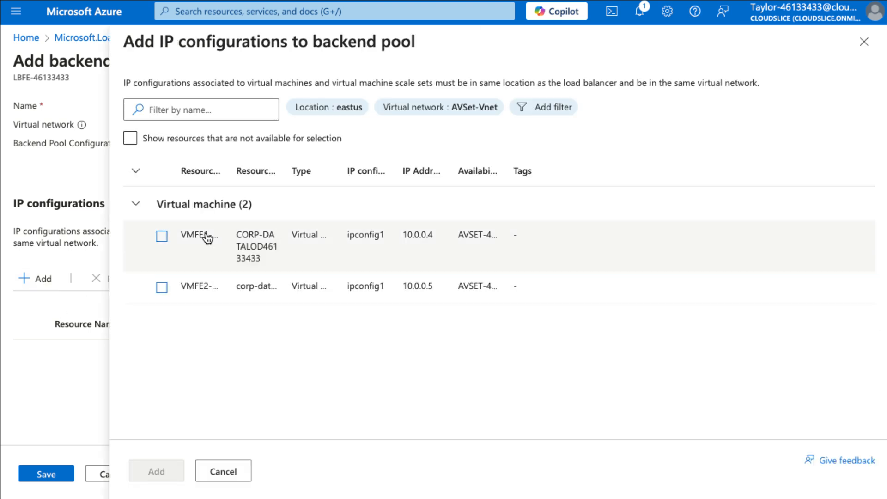
{"action": "left_click", "coordinate": [161, 236]}
{"action": "left_click", "coordinate": [161, 269]}
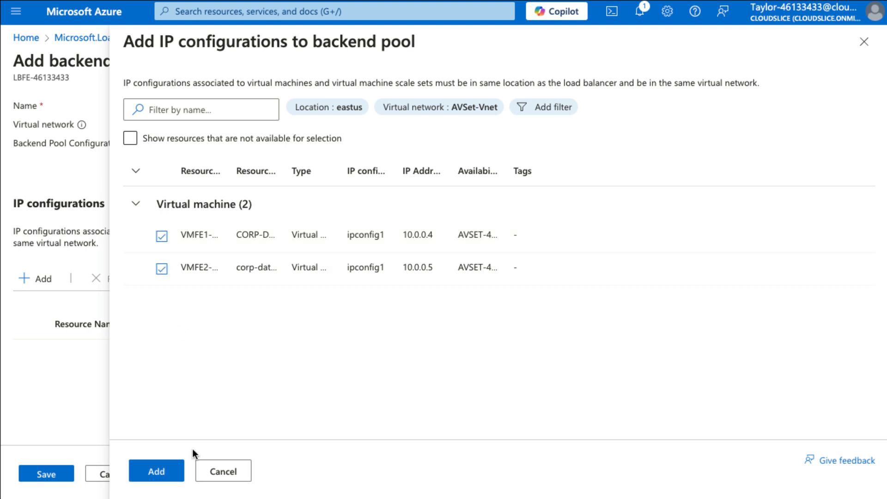
{"action": "left_click", "coordinate": [168, 470]}
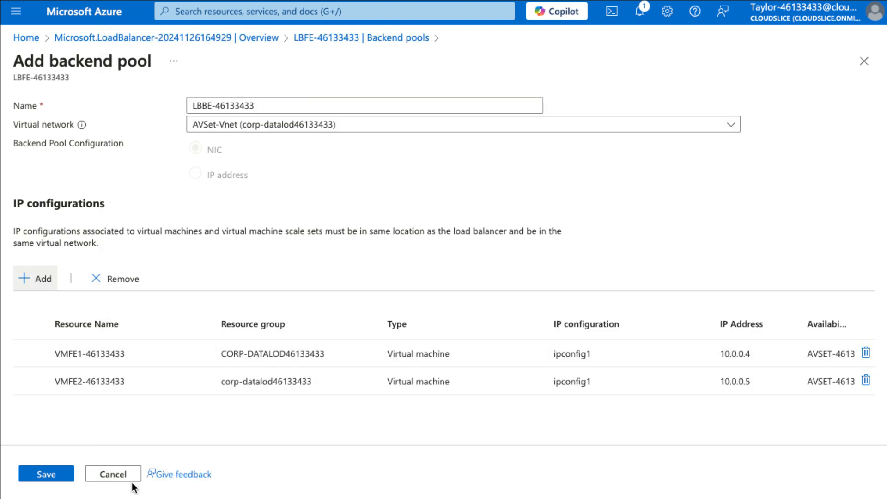
{"action": "left_click", "coordinate": [65, 473]}
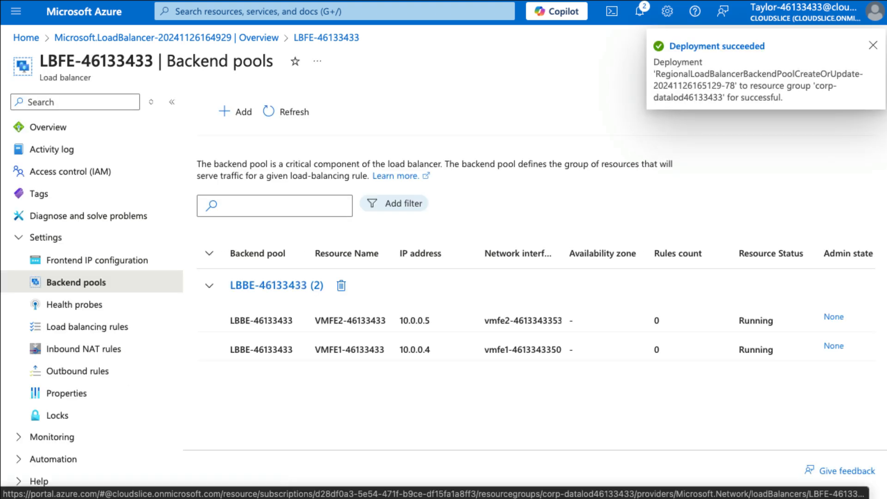
- Add a health probe named LBPB-46133433 to the load balancer, using TCP on port 80 with a 5-second interval
{"action": "left_click", "coordinate": [210, 43]}
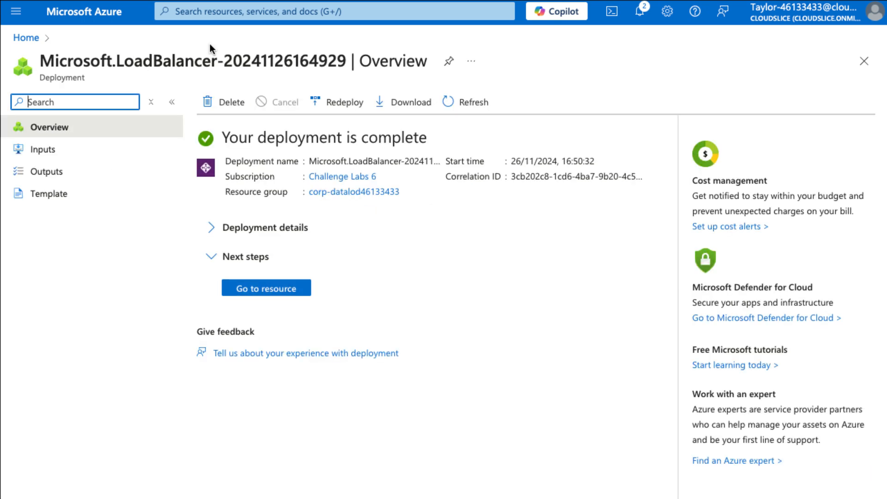
{"action": "left_click", "coordinate": [270, 291]}
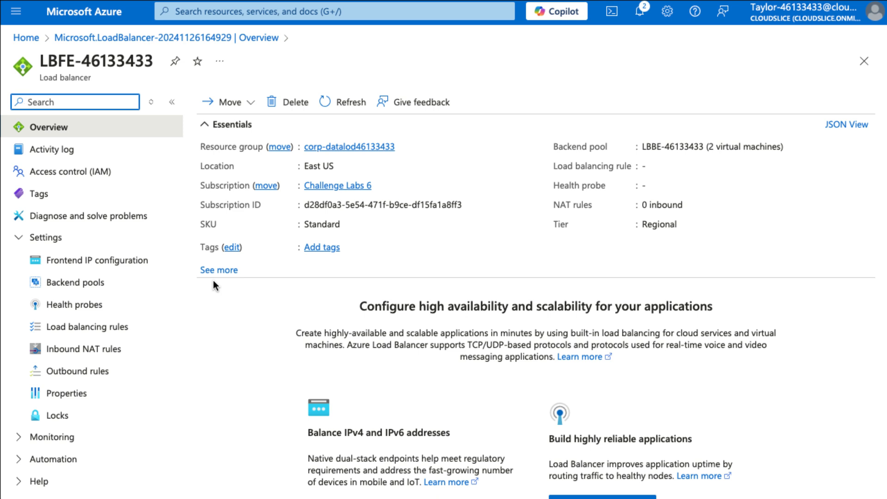
{"action": "left_click", "coordinate": [92, 306]}
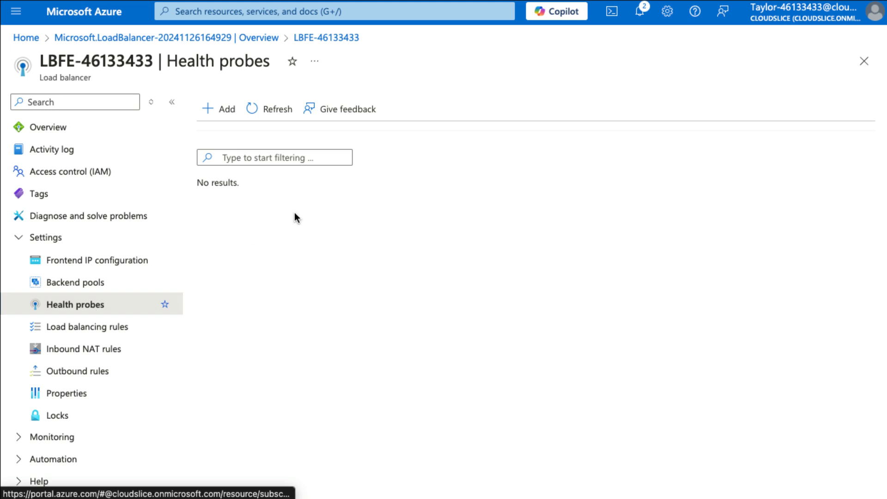
{"action": "left_click", "coordinate": [233, 115]}
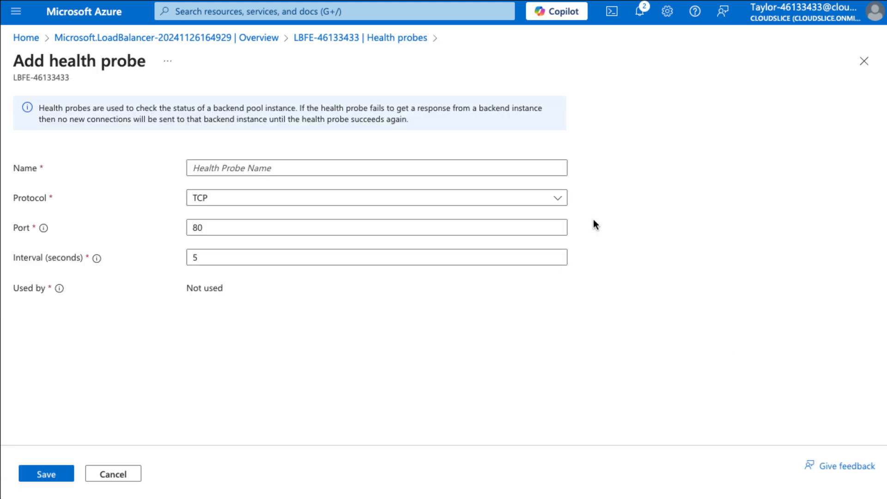
{"action": "left_click", "coordinate": [267, 167]}
{"action": "type", "text": "LBPB-46133433"}
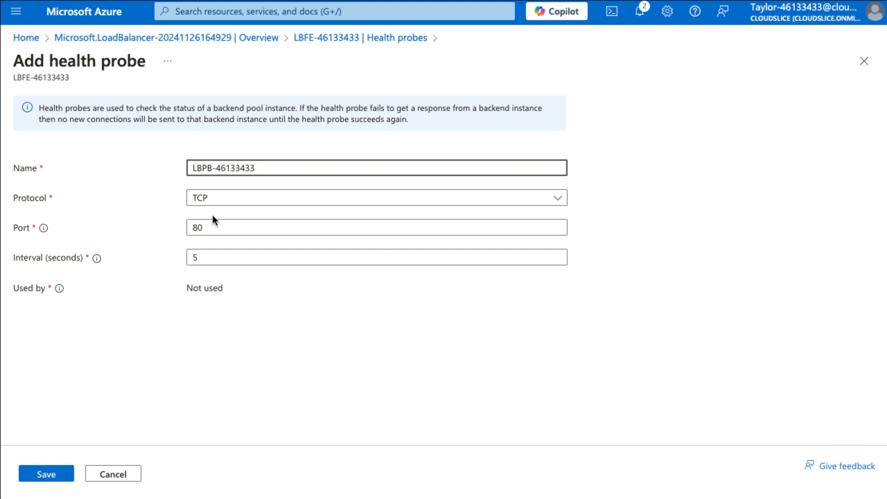
{"action": "left_click", "coordinate": [54, 473]}
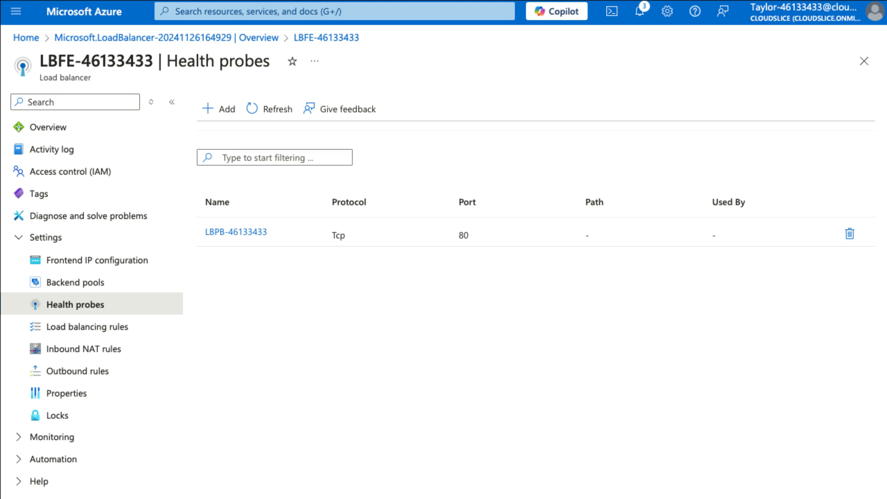
- Start load balancing rule LBRL-46133433 with frontend IP address LBIP-46133433 and backend pool LBBE-46133433
{"action": "left_click", "coordinate": [103, 328]}
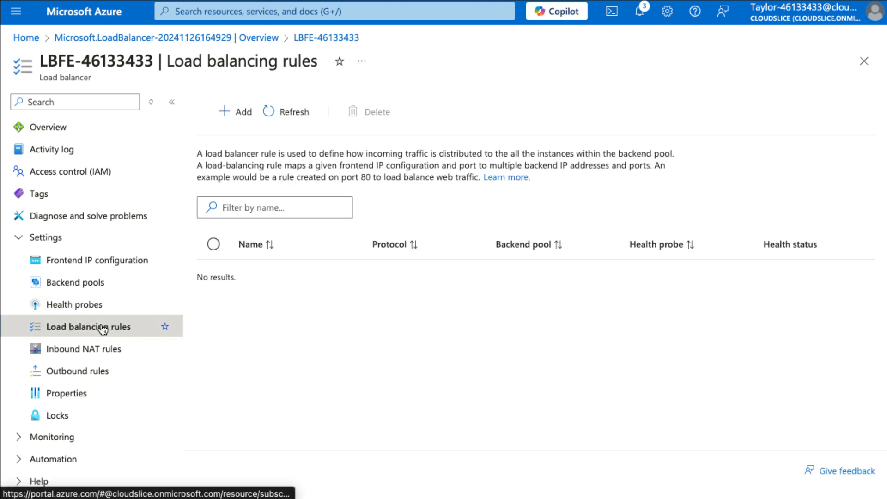
{"action": "left_click", "coordinate": [225, 112]}
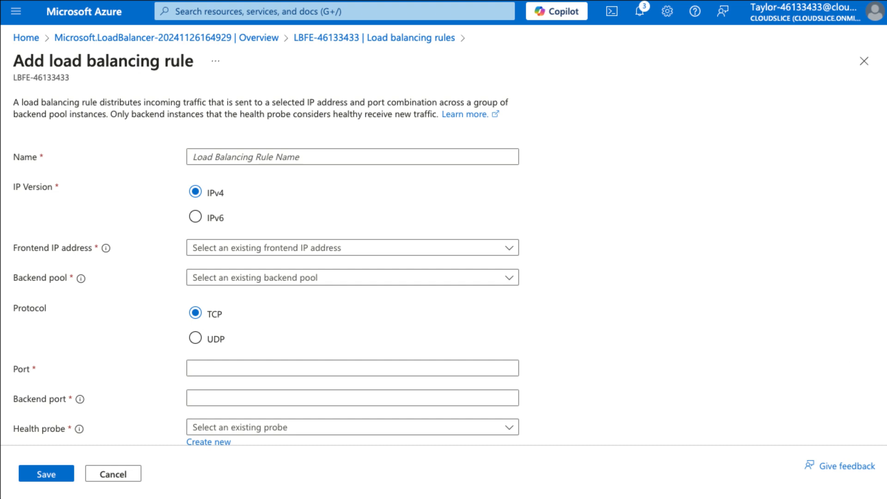
{"action": "left_click", "coordinate": [266, 156]}
{"action": "type", "text": "LBRL-46133433"}
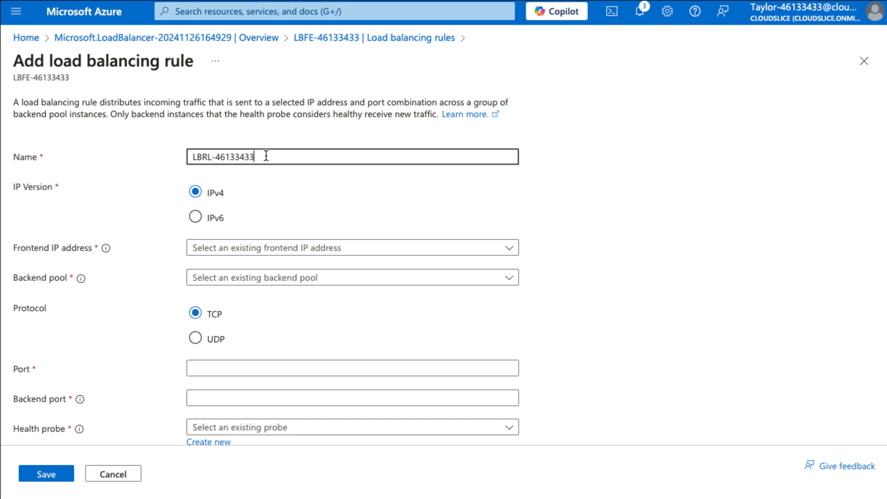
{"action": "left_click", "coordinate": [293, 251]}
{"action": "left_click", "coordinate": [279, 271]}
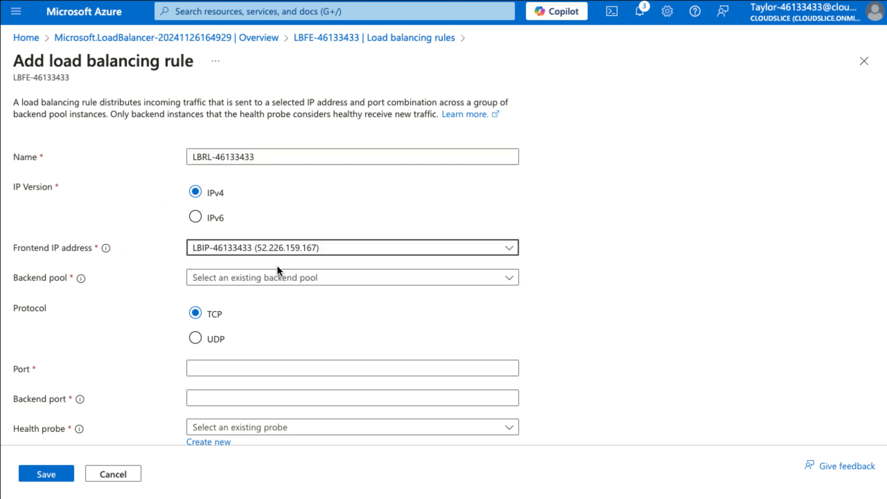
{"action": "left_click", "coordinate": [291, 280]}
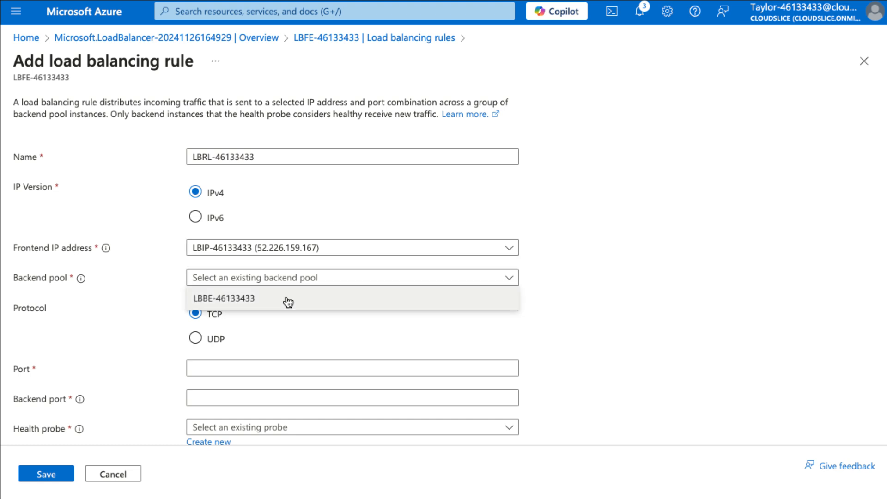
{"action": "left_click", "coordinate": [286, 299]}
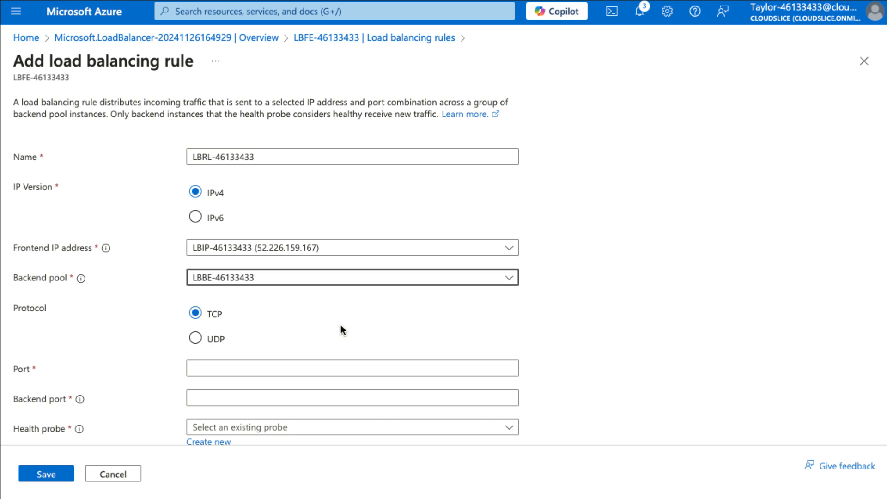
- Set the rule's port and backend port to 80, assign health probe LBPB-46133433, and save the rule
{"action": "scroll", "coordinate": [342, 329], "scroll_direction": "down", "scroll_amount": 1}
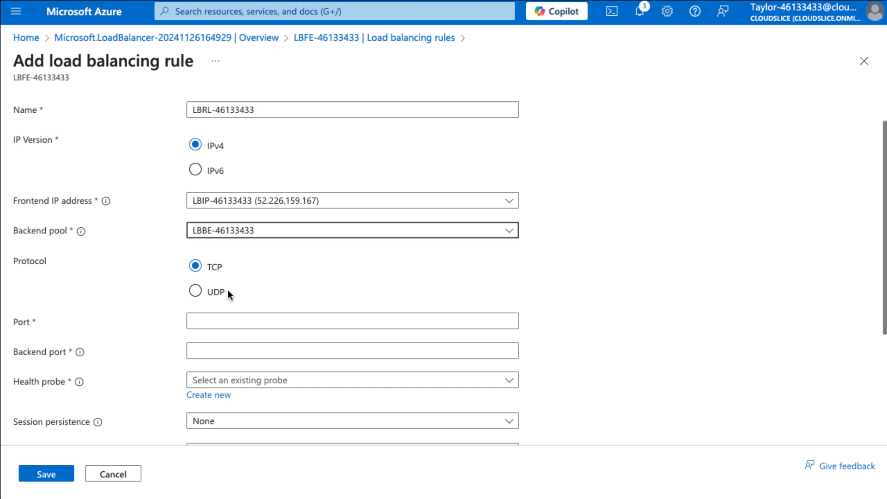
{"action": "left_click", "coordinate": [226, 319]}
{"action": "type", "text": "80"}
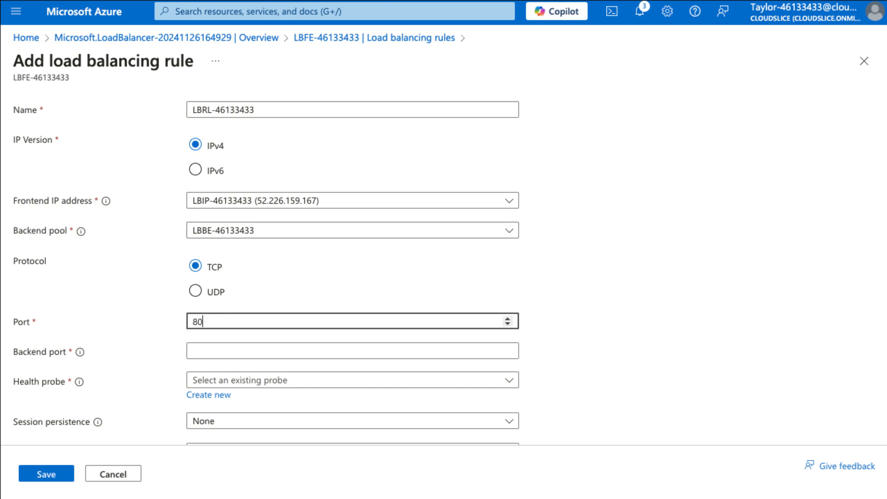
{"action": "key", "text": "Tab"}
{"action": "type", "text": "80"}
{"action": "left_click", "coordinate": [272, 383]}
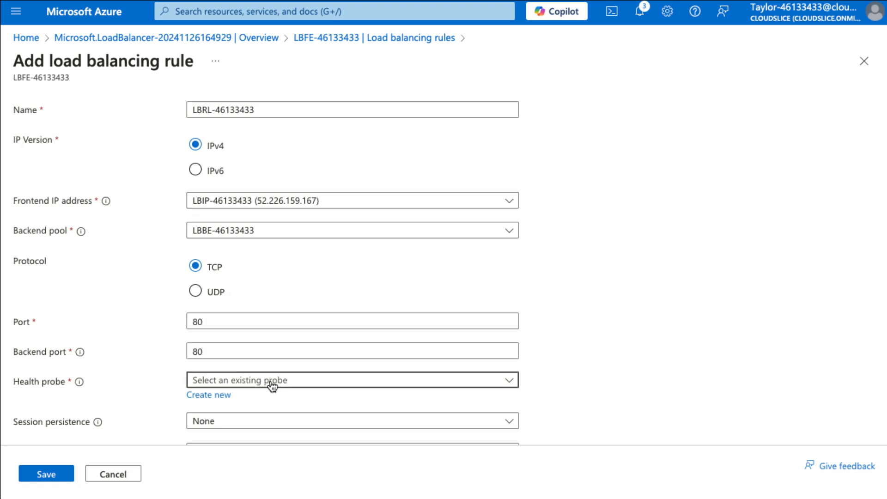
{"action": "left_click", "coordinate": [267, 398]}
{"action": "scroll", "coordinate": [267, 395], "scroll_direction": "down", "scroll_amount": 4}
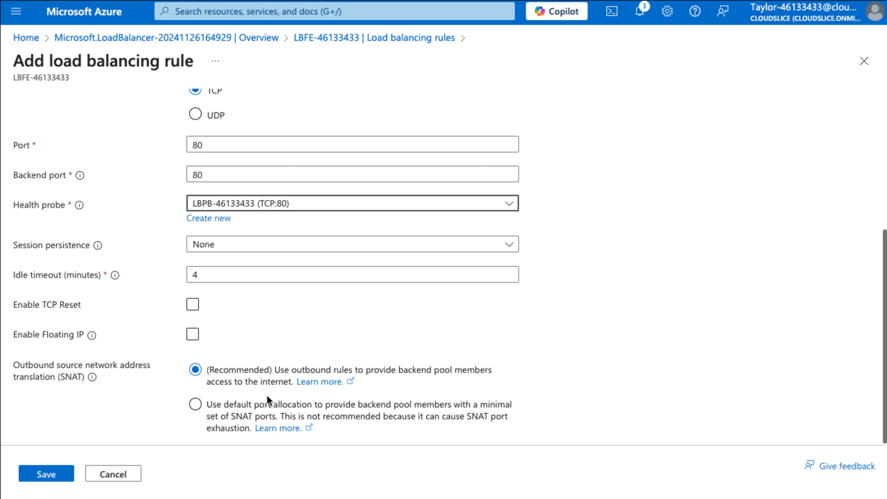
{"action": "left_click", "coordinate": [56, 477]}
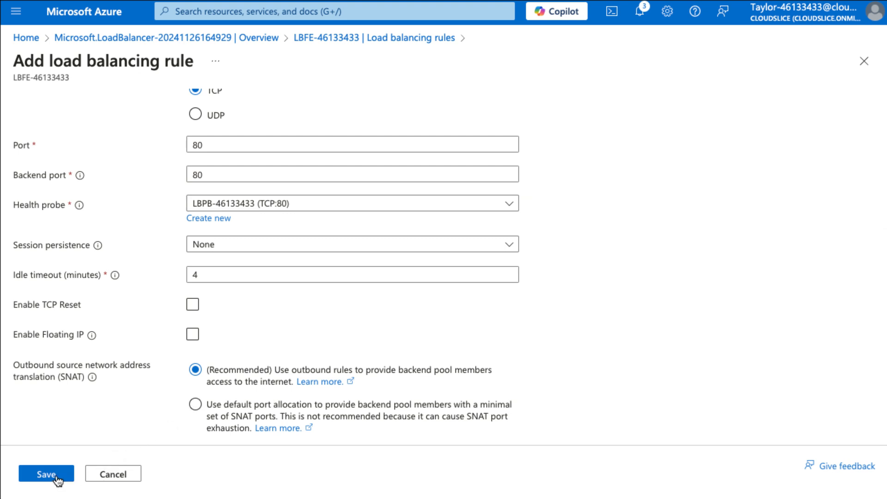